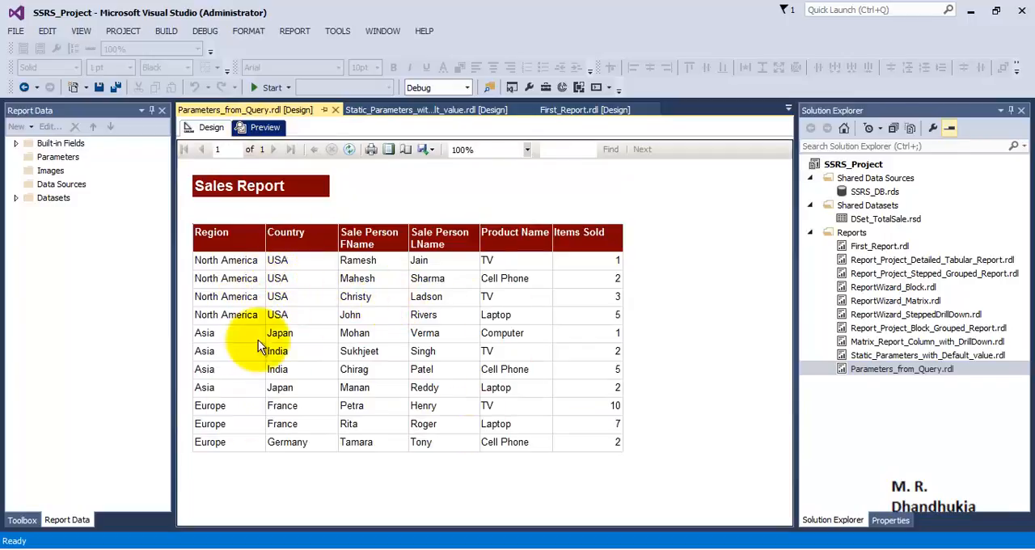
In the report design, open the properties of DataSet1 and switch it to a dataset embedded in the report.
{"action": "left_click", "coordinate": [206, 127]}
{"action": "left_click", "coordinate": [57, 159]}
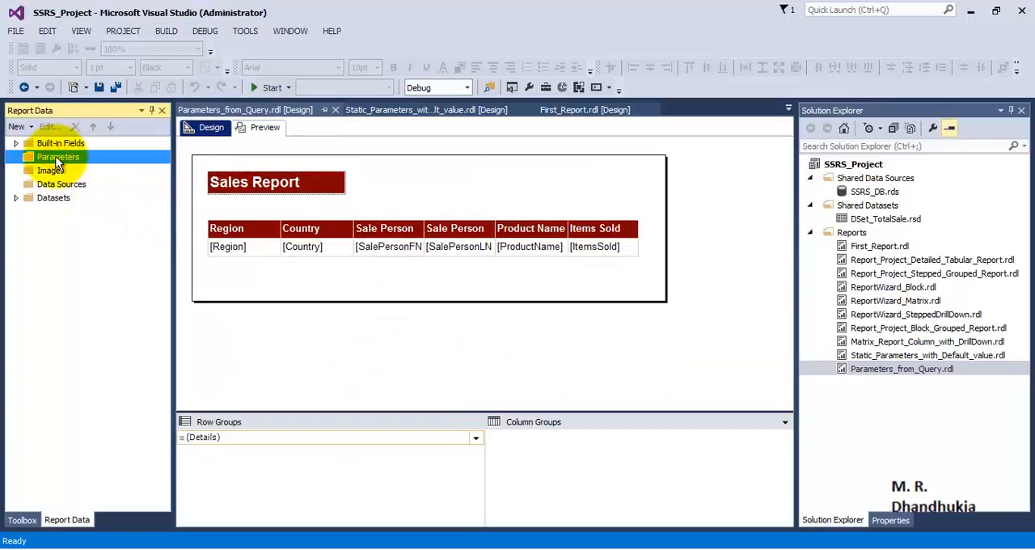
{"action": "left_click", "coordinate": [25, 203]}
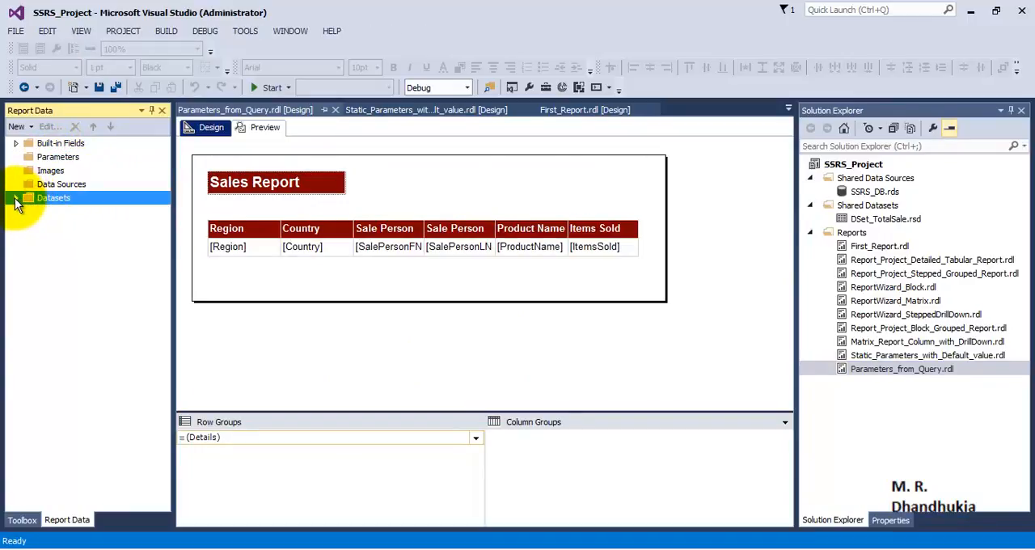
{"action": "left_click", "coordinate": [15, 199]}
{"action": "double_click", "coordinate": [68, 211]}
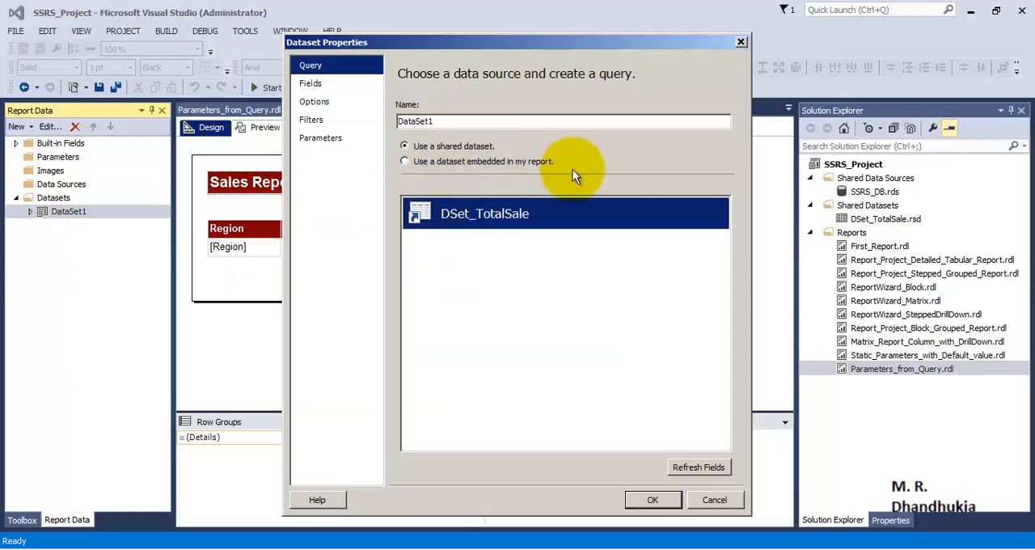
{"action": "left_click", "coordinate": [478, 161]}
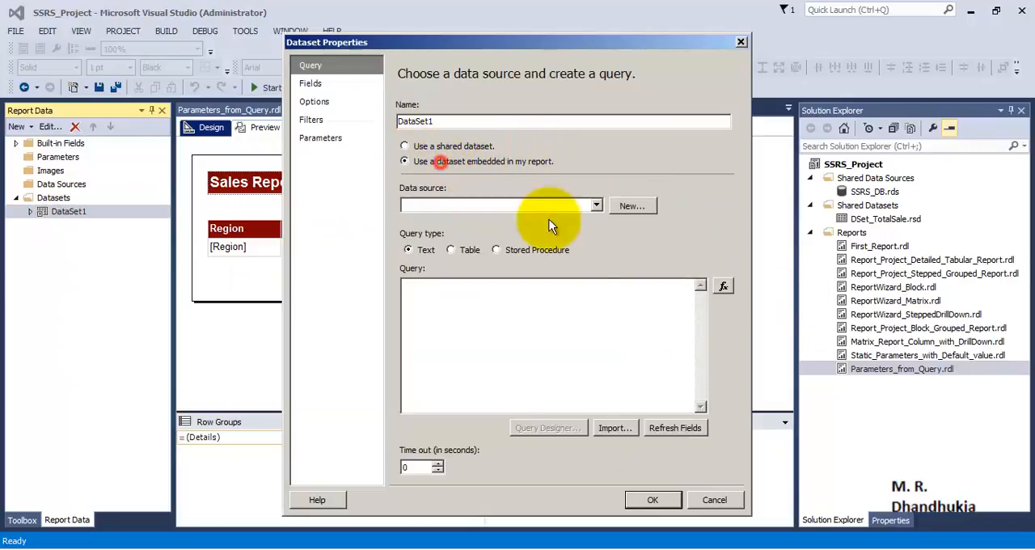
Create a new data source for the dataset that references the shared data source SSRS_DB.
{"action": "left_click", "coordinate": [624, 207]}
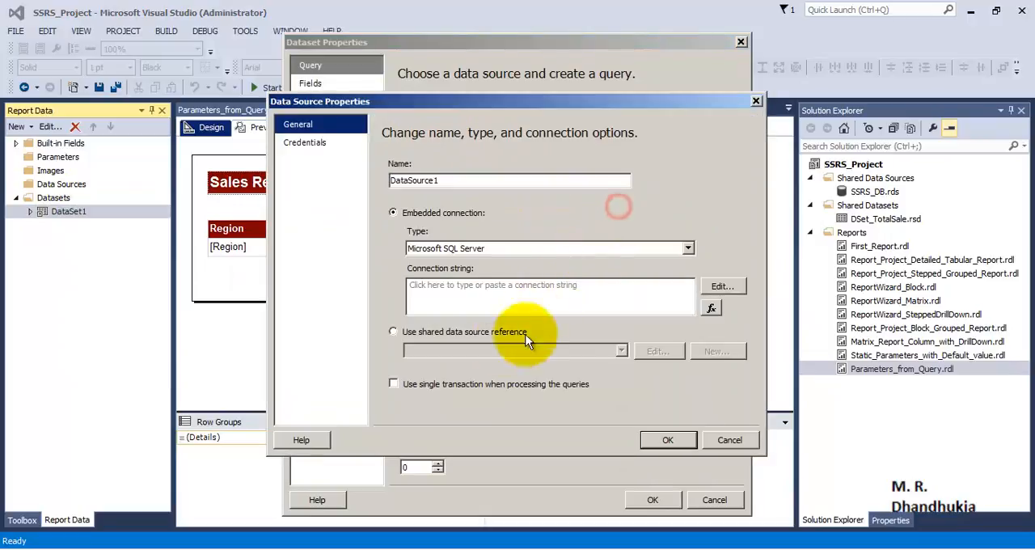
{"action": "left_click", "coordinate": [420, 333]}
{"action": "left_click", "coordinate": [621, 350]}
{"action": "left_click", "coordinate": [453, 363]}
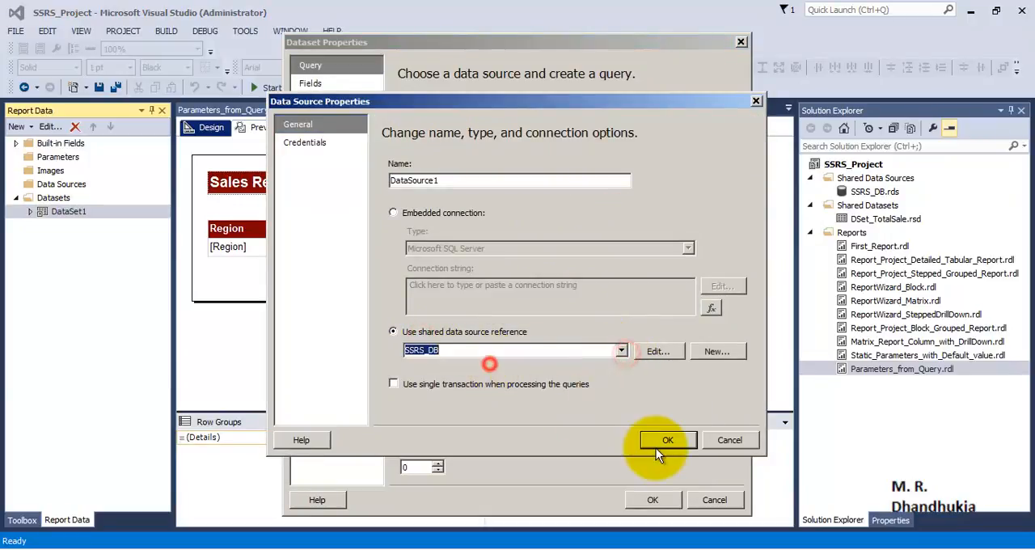
{"action": "left_click", "coordinate": [667, 440]}
{"action": "left_click", "coordinate": [539, 324]}
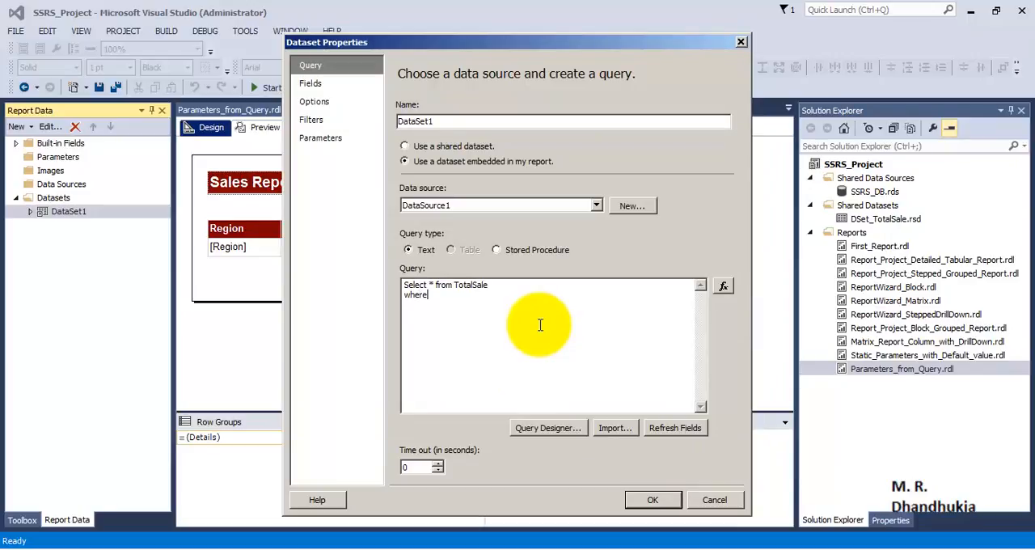
{"action": "type", "text": "Region = @Region"}
{"action": "left_click_drag", "start_coordinate": [499, 295], "coordinate": [404, 299]}
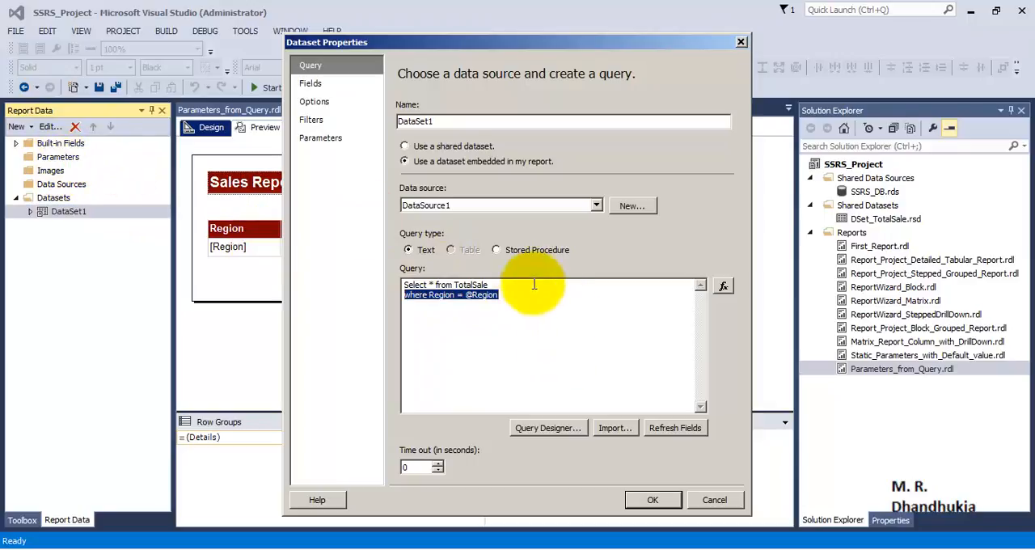
{"action": "left_click", "coordinate": [653, 499]}
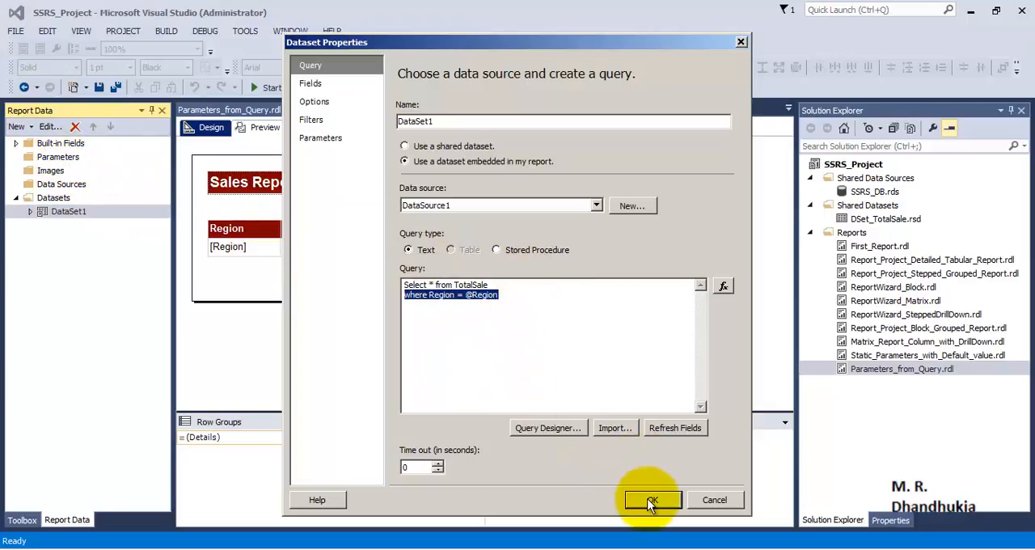
Check the Region parameter in the report data and preview the report for the region Asia.
{"action": "left_click", "coordinate": [33, 158]}
{"action": "double_click", "coordinate": [30, 160]}
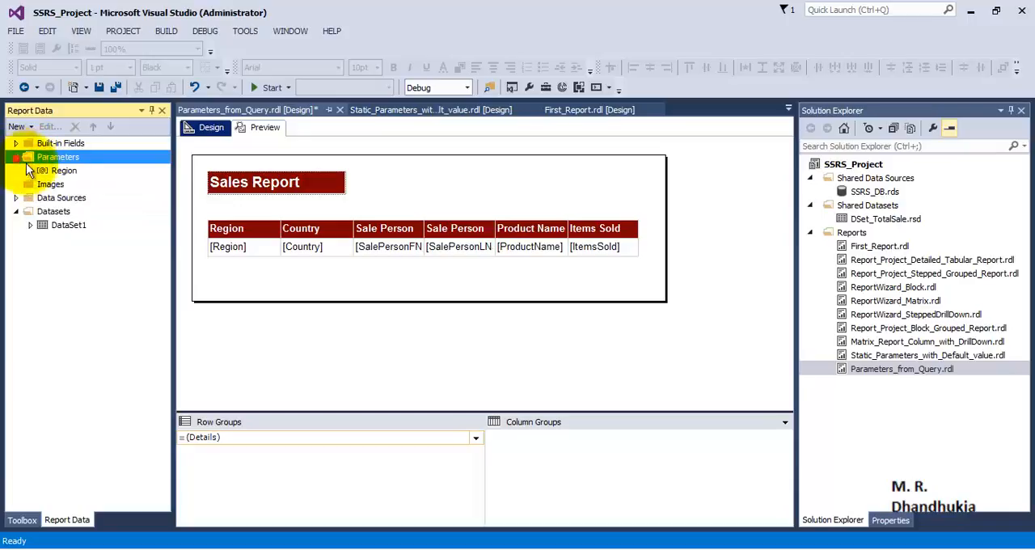
{"action": "left_click", "coordinate": [63, 170]}
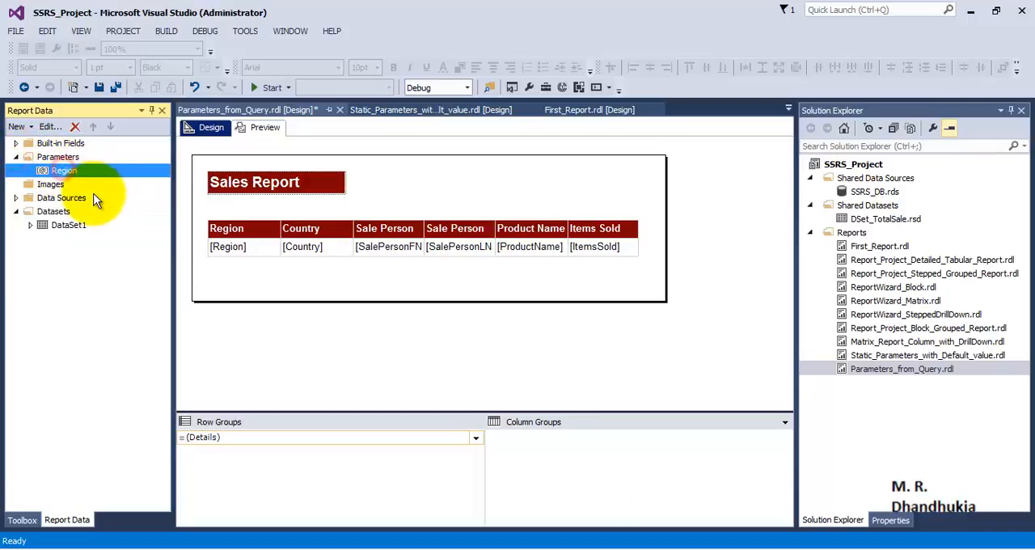
{"action": "left_click", "coordinate": [259, 127]}
{"action": "left_click", "coordinate": [263, 158]}
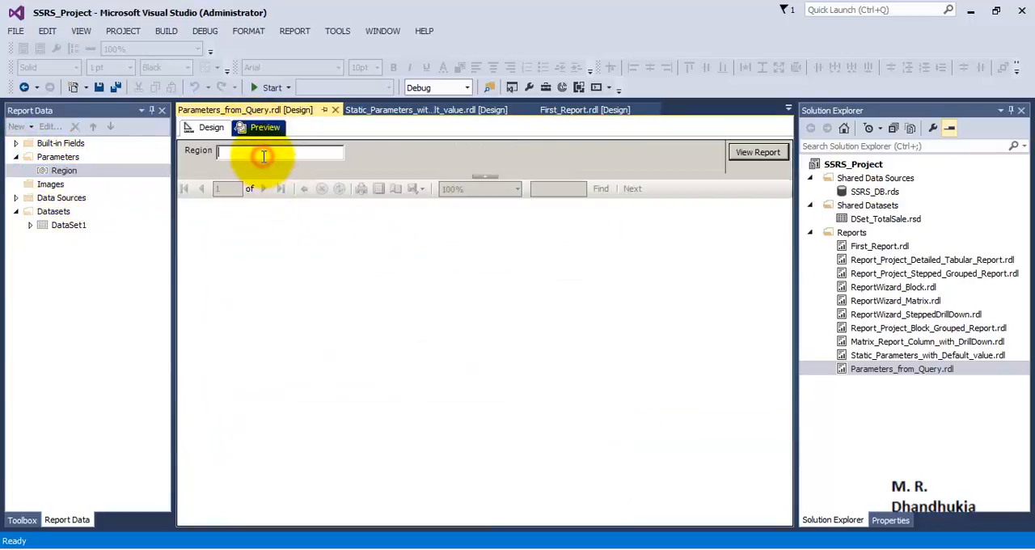
{"action": "type", "text": "Asia"}
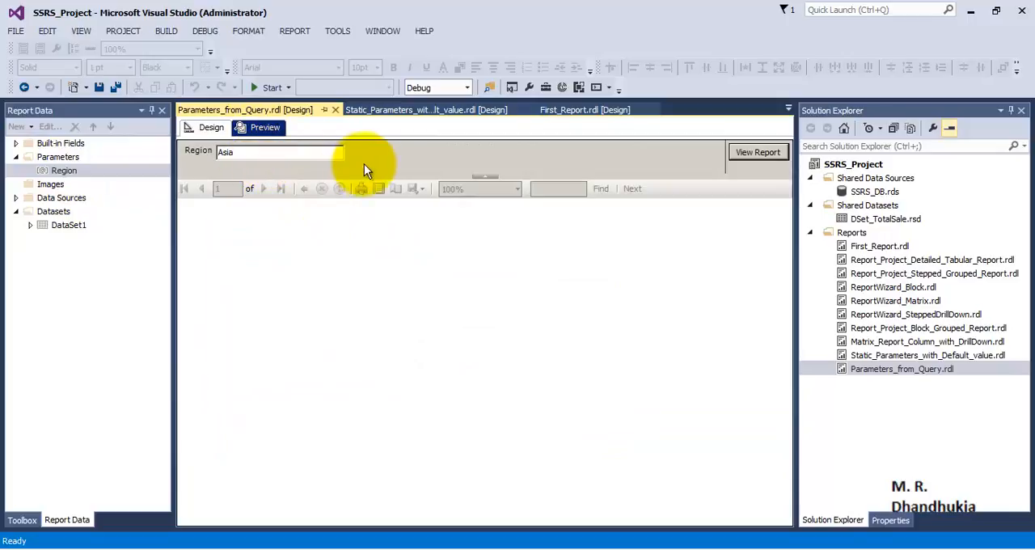
{"action": "left_click", "coordinate": [740, 155]}
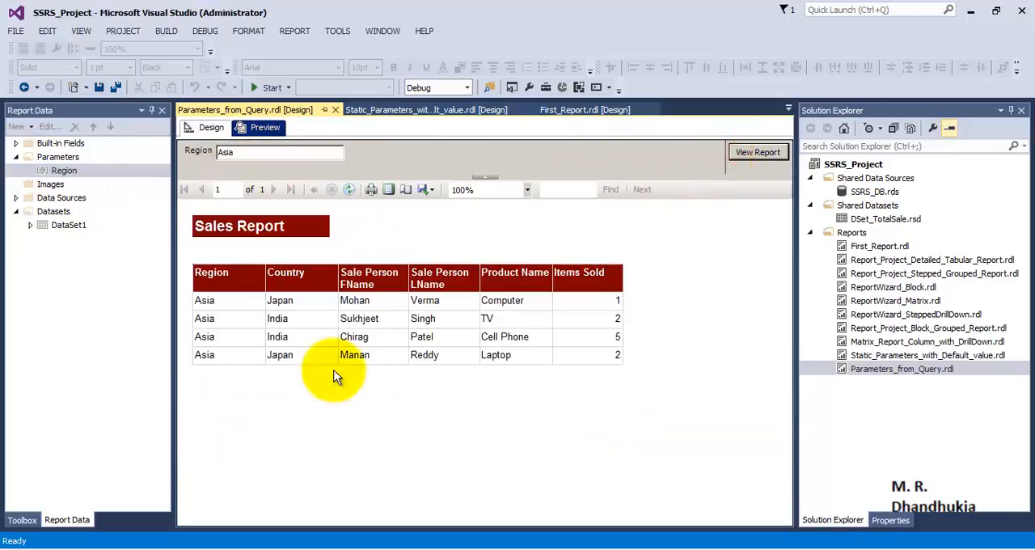
Change the region value to Europe and view the report again.
{"action": "left_click_drag", "start_coordinate": [243, 152], "coordinate": [165, 148]}
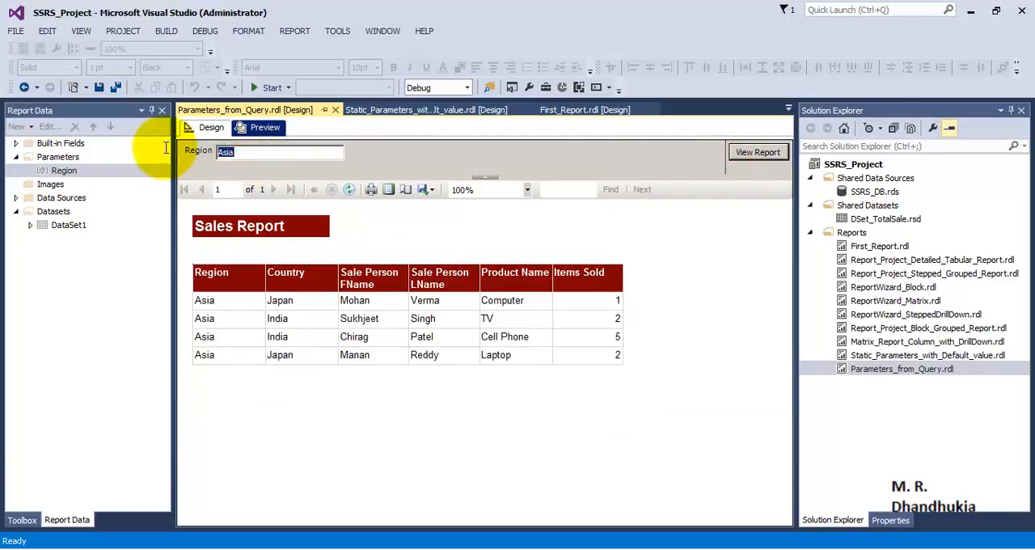
{"action": "type", "text": "Europe"}
{"action": "left_click", "coordinate": [757, 153]}
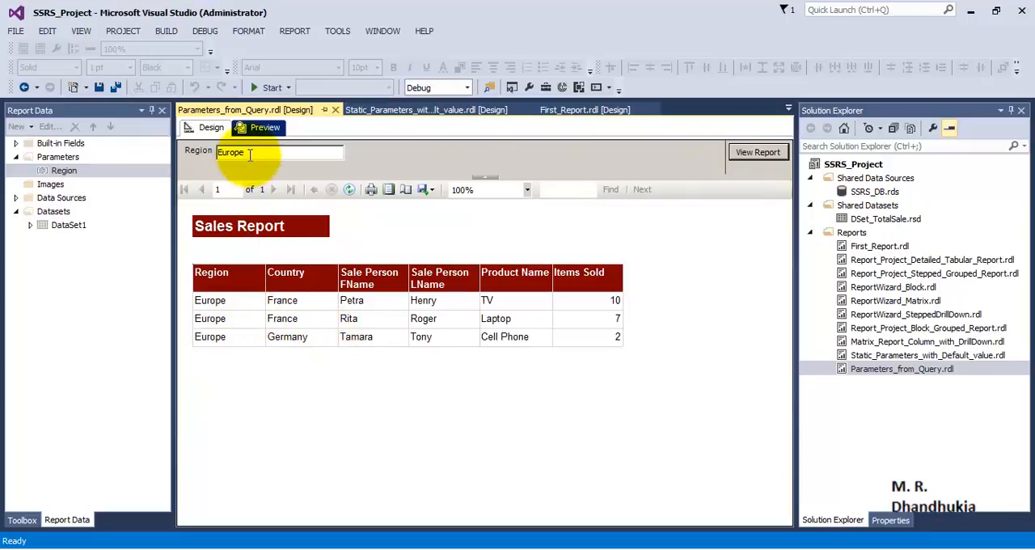
Return to the report design and add a new dataset named DSet_RegionNames.
{"action": "left_click", "coordinate": [210, 127]}
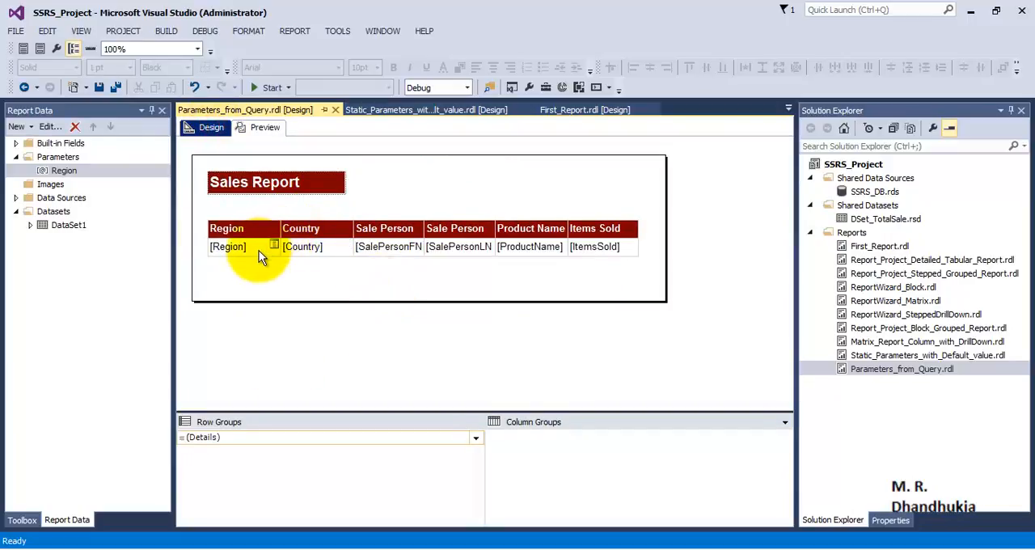
{"action": "left_click", "coordinate": [58, 171]}
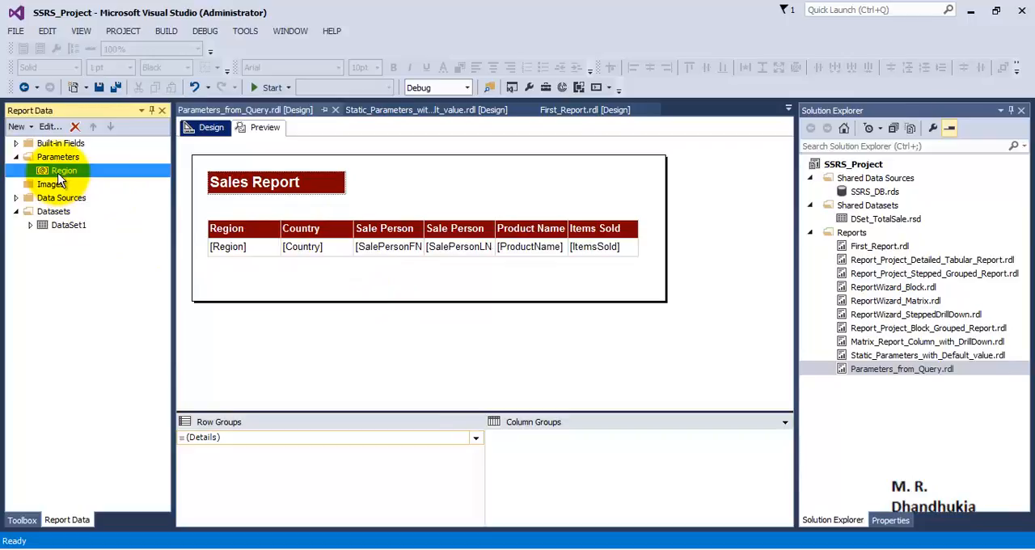
{"action": "right_click", "coordinate": [60, 213]}
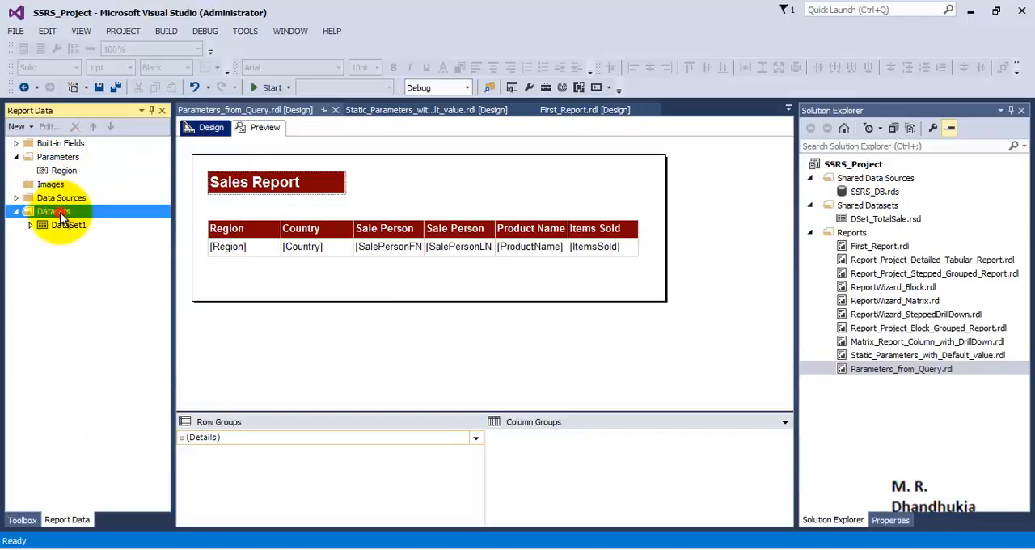
{"action": "left_click", "coordinate": [80, 221]}
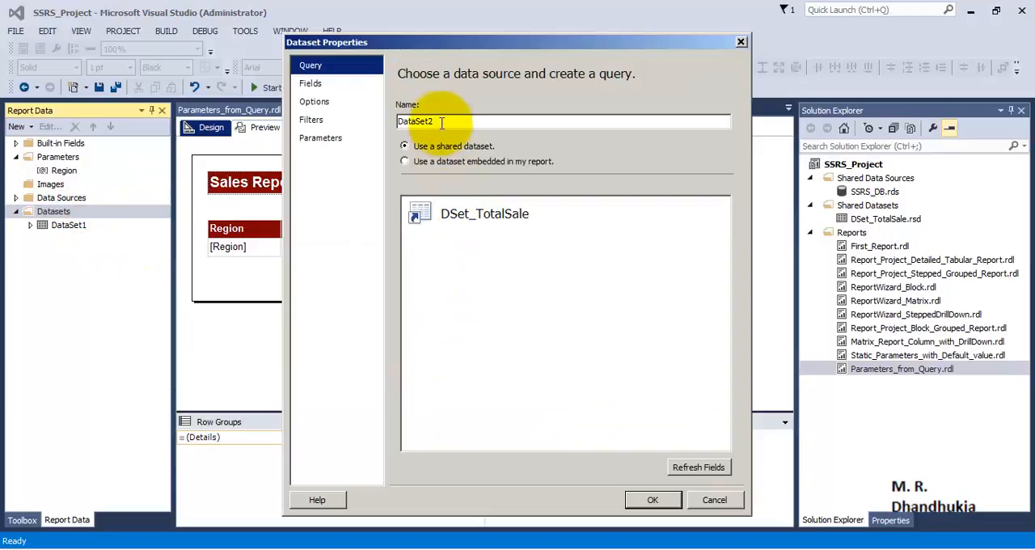
{"action": "left_click_drag", "start_coordinate": [443, 120], "coordinate": [360, 118]}
{"action": "type", "text": "D"}
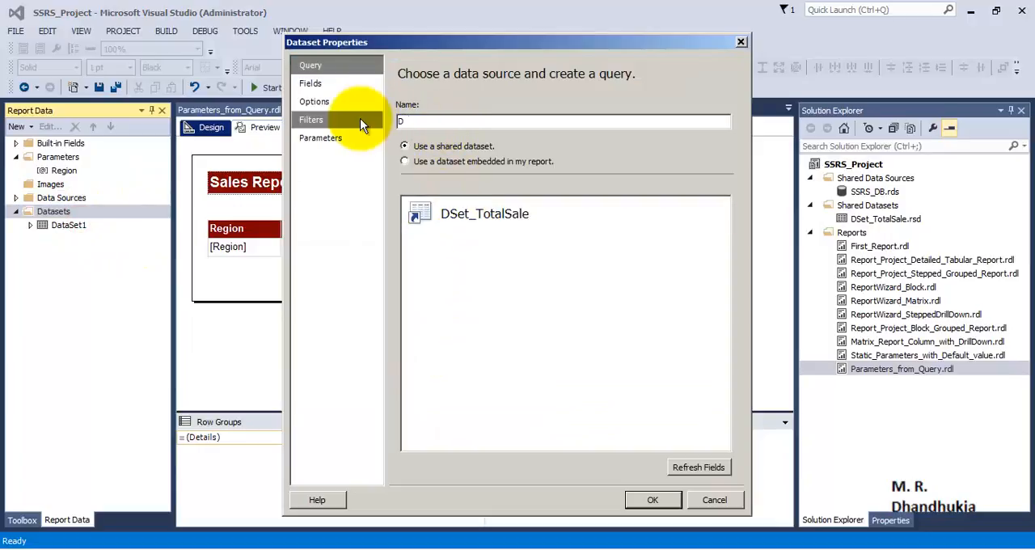
{"action": "type", "text": "Set_RegionNames"}
Embed the new dataset in the report with DataSource1 and the query "Select distinct Region from TotalSale", and save it.
{"action": "left_click", "coordinate": [495, 162]}
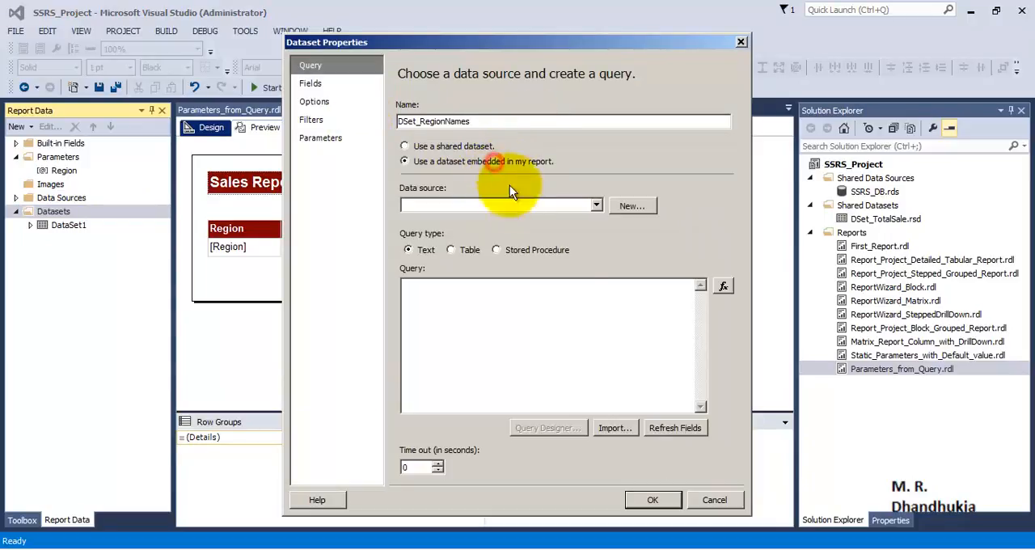
{"action": "left_click", "coordinate": [595, 207]}
{"action": "left_click", "coordinate": [474, 220]}
{"action": "left_click", "coordinate": [488, 337]}
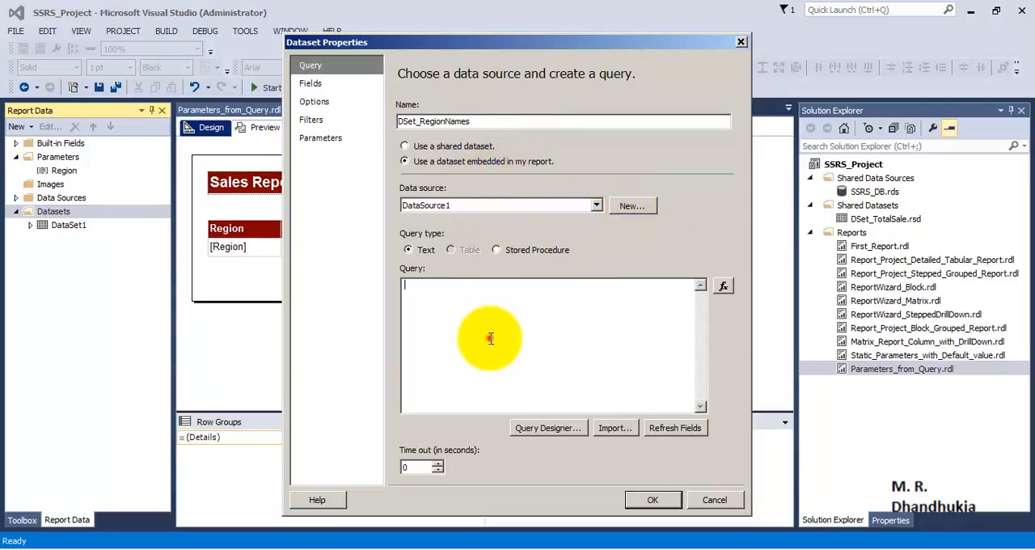
{"action": "type", "text": "Select distinct R"}
{"action": "type", "text": "egion from TotalSale"}
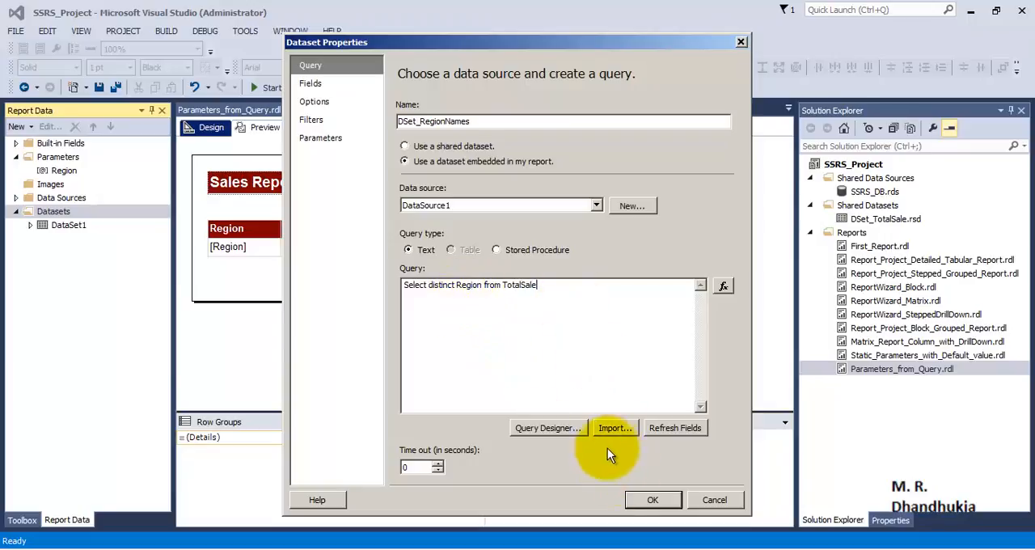
{"action": "left_click", "coordinate": [652, 500]}
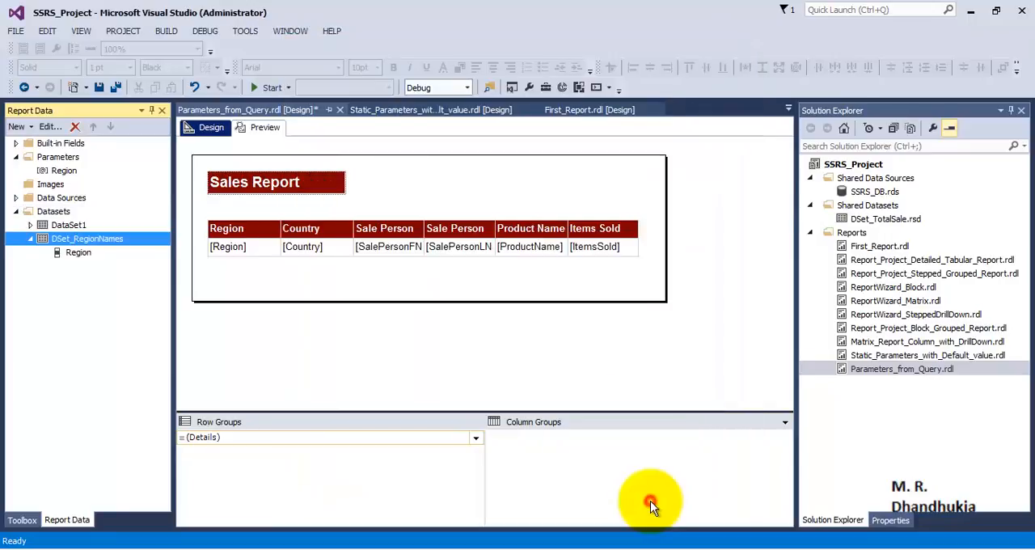
{"action": "left_click", "coordinate": [83, 249]}
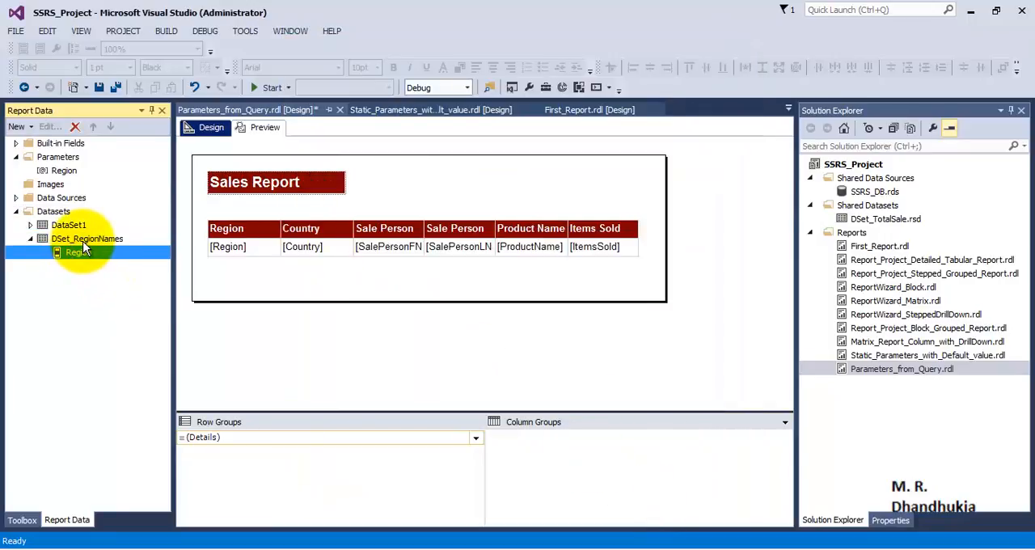
{"action": "left_click", "coordinate": [121, 237]}
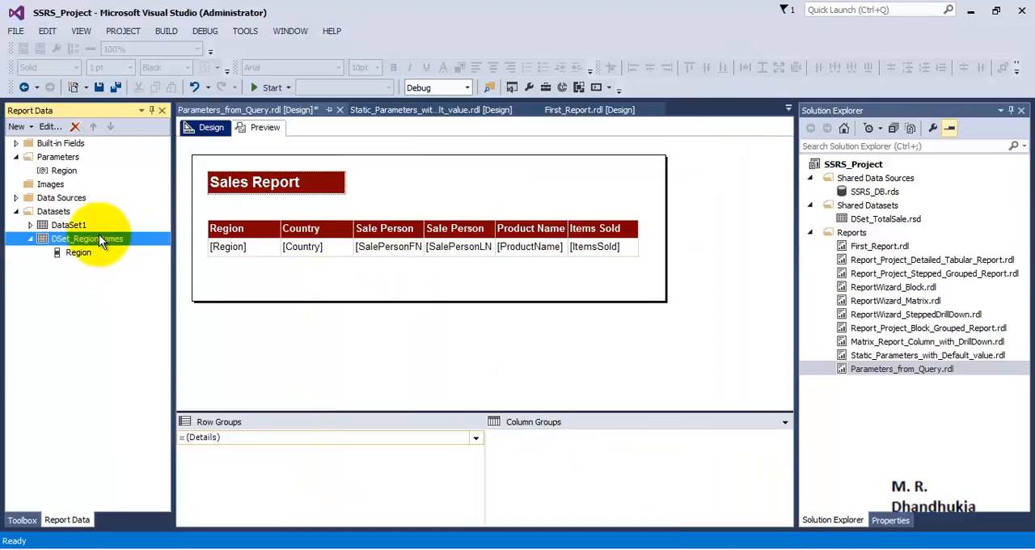
{"action": "left_click", "coordinate": [68, 172]}
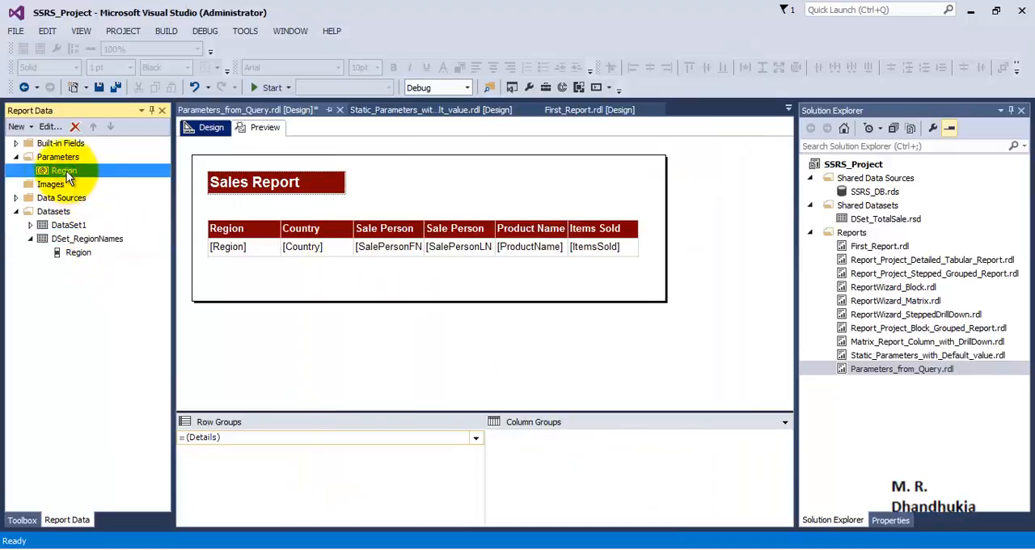
{"action": "left_click", "coordinate": [77, 240]}
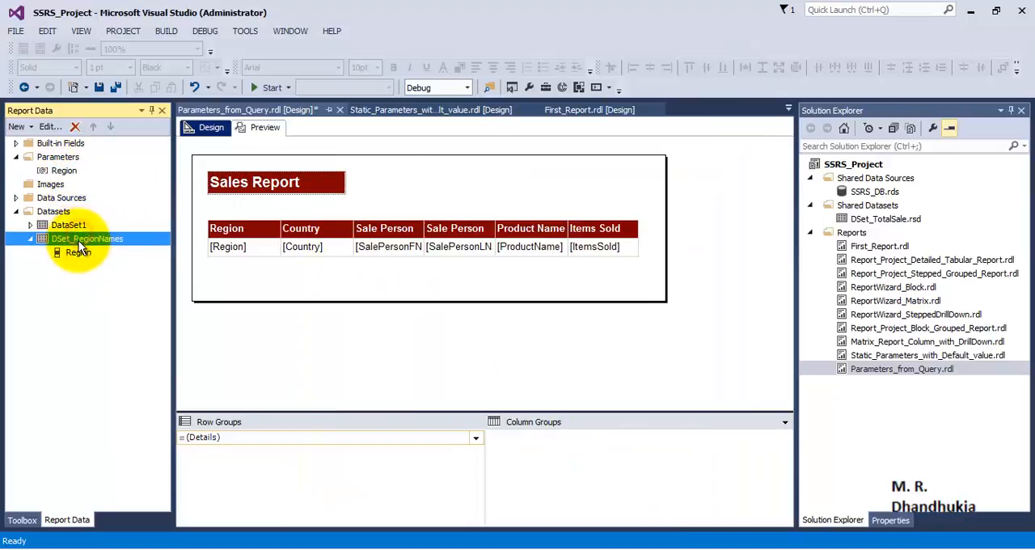
Set the Region parameter's available values to come from a query using the DSet_RegionNames dataset.
{"action": "right_click", "coordinate": [72, 173]}
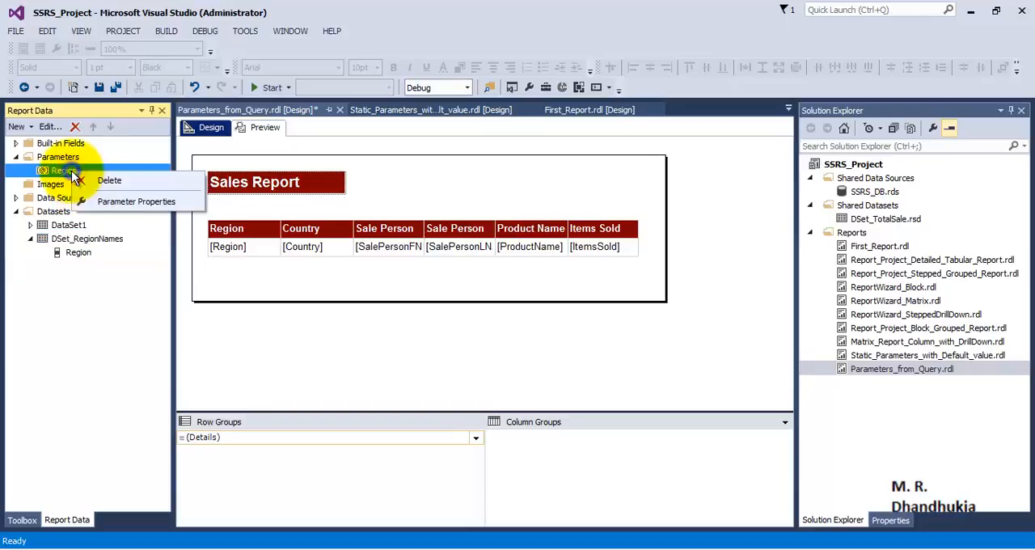
{"action": "left_click", "coordinate": [104, 202]}
{"action": "left_click", "coordinate": [374, 146]}
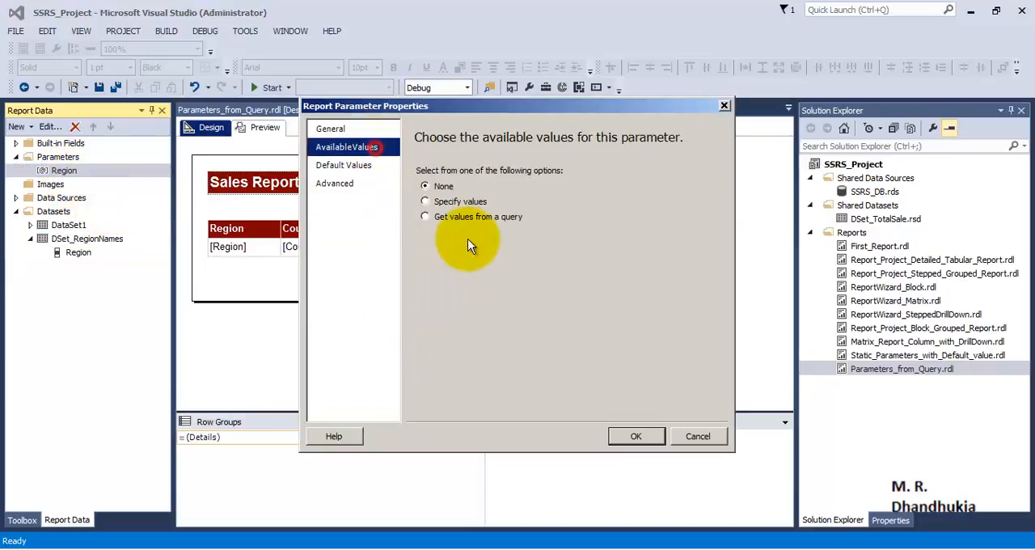
{"action": "left_click", "coordinate": [444, 217]}
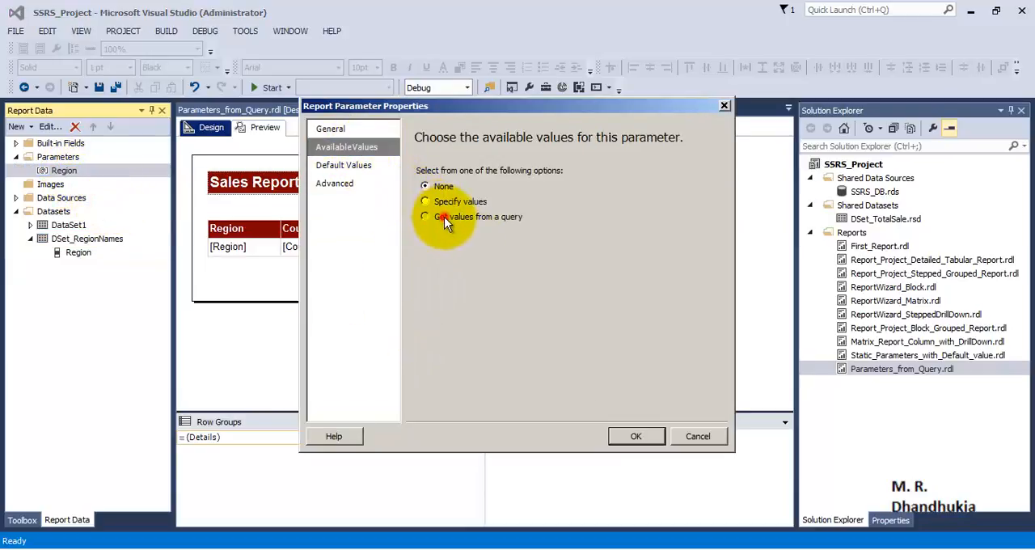
{"action": "left_click", "coordinate": [706, 266]}
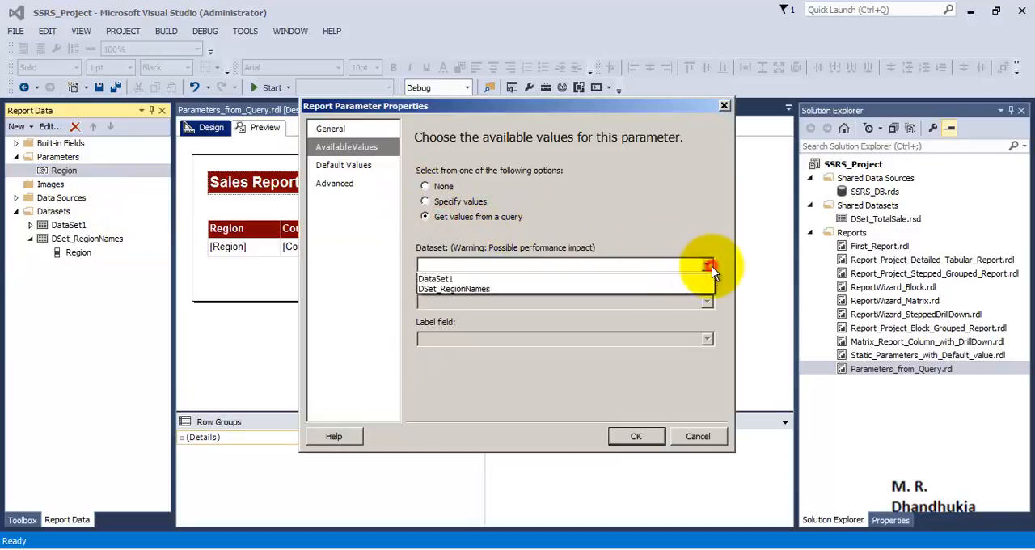
{"action": "left_click", "coordinate": [516, 291]}
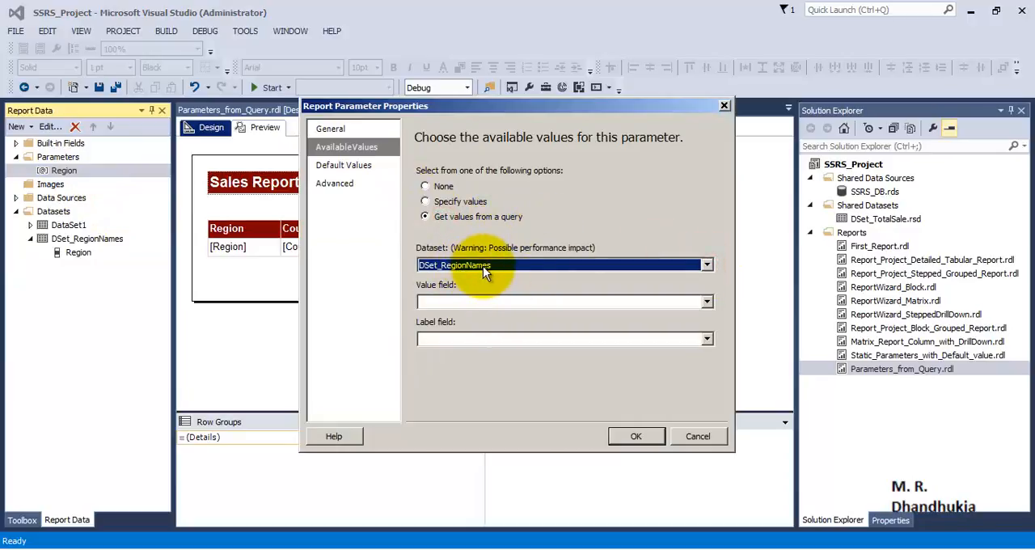
Use Region as both the value field and label field of the parameter's available values, and save the project.
{"action": "left_click", "coordinate": [706, 303]}
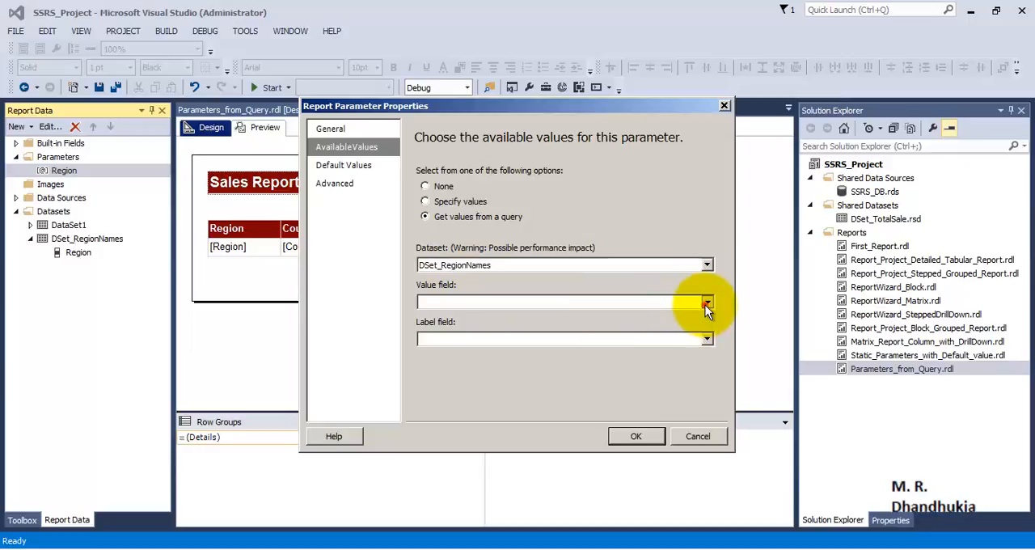
{"action": "left_click", "coordinate": [526, 315]}
{"action": "left_click", "coordinate": [707, 339]}
{"action": "left_click", "coordinate": [511, 351]}
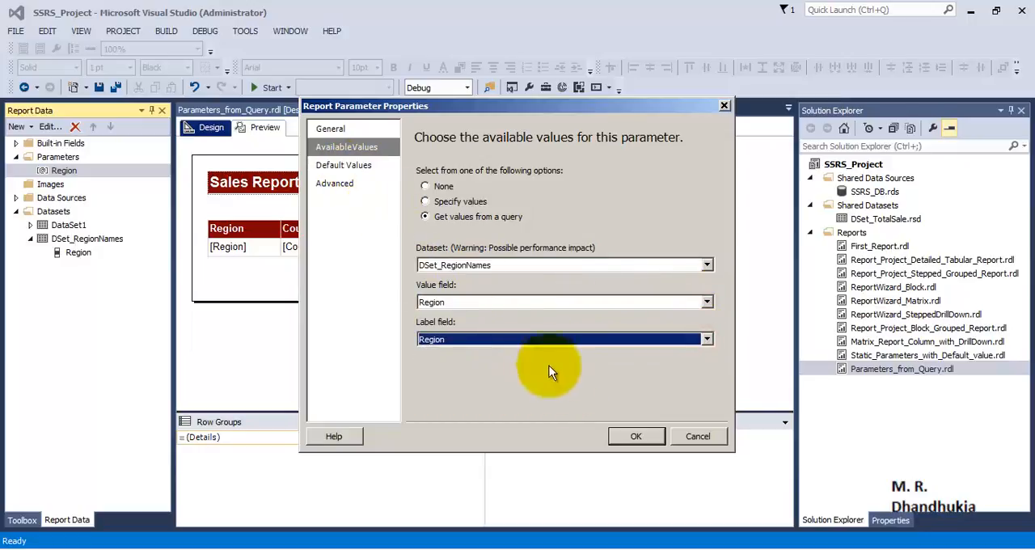
{"action": "left_click", "coordinate": [622, 436]}
{"action": "left_click", "coordinate": [114, 88]}
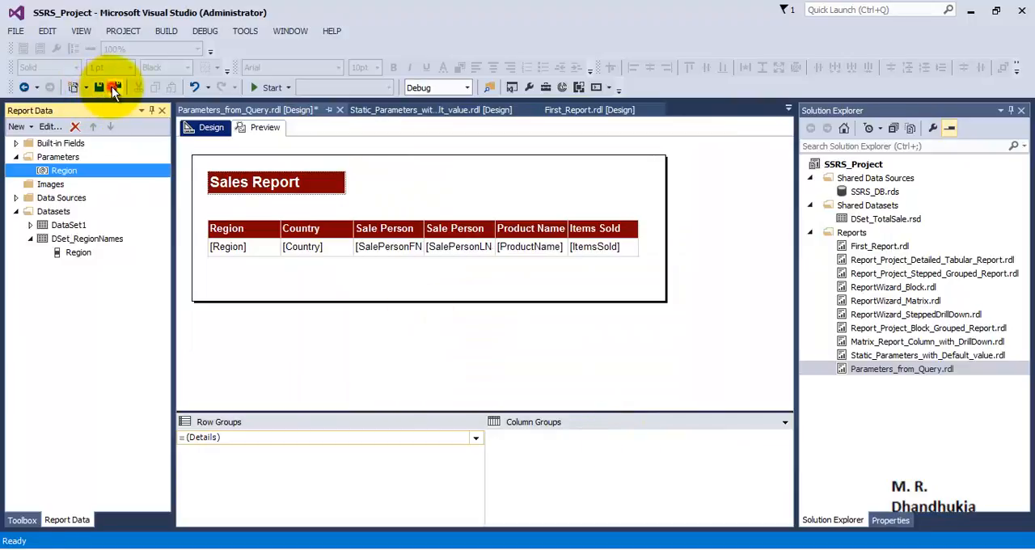
Preview the report and view it for the region Asia.
{"action": "left_click", "coordinate": [261, 128]}
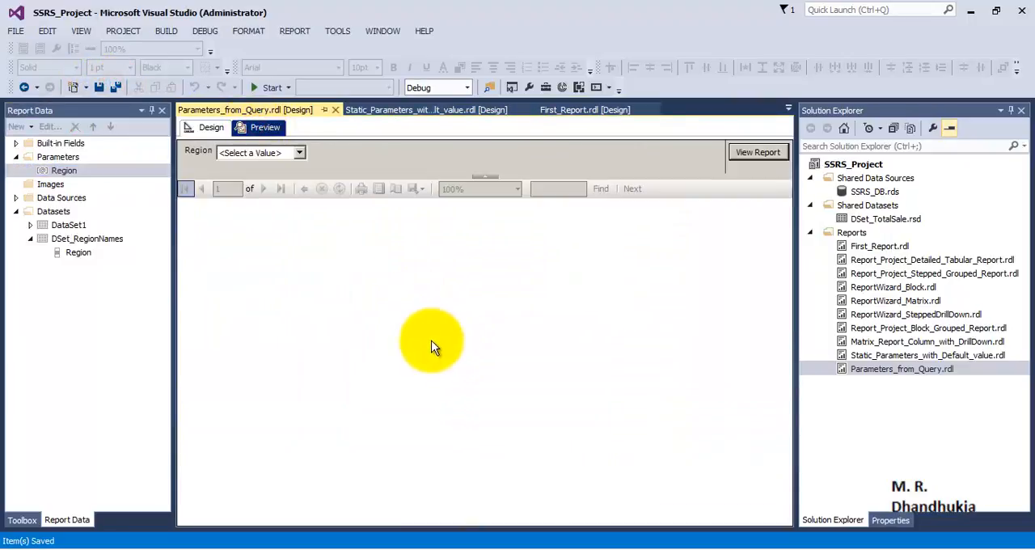
{"action": "left_click", "coordinate": [300, 155]}
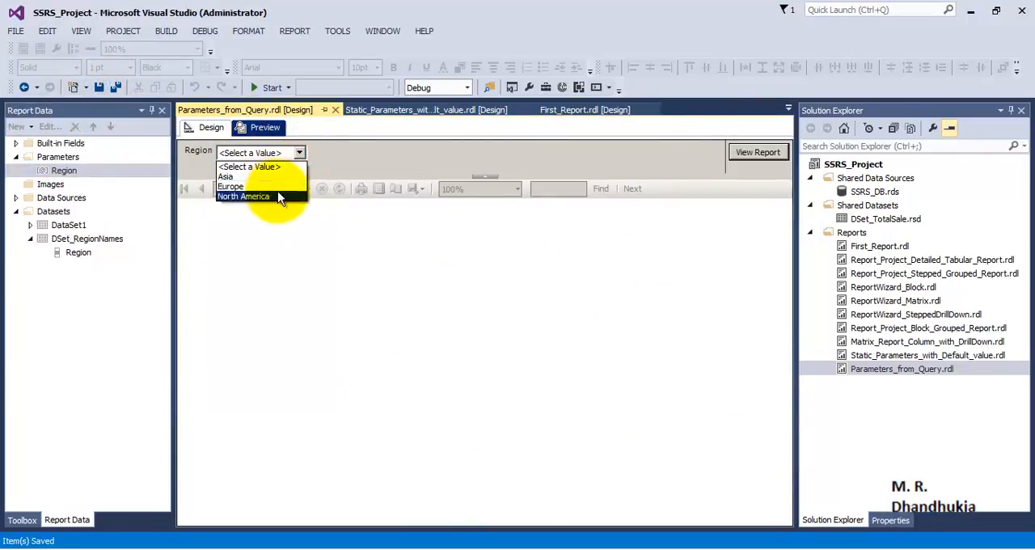
{"action": "left_click", "coordinate": [274, 177]}
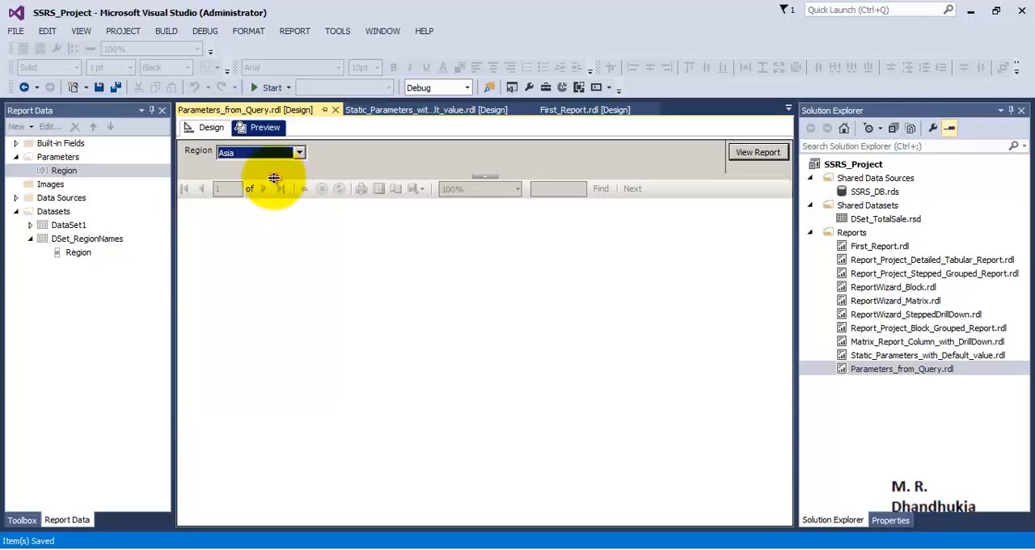
{"action": "left_click", "coordinate": [745, 154]}
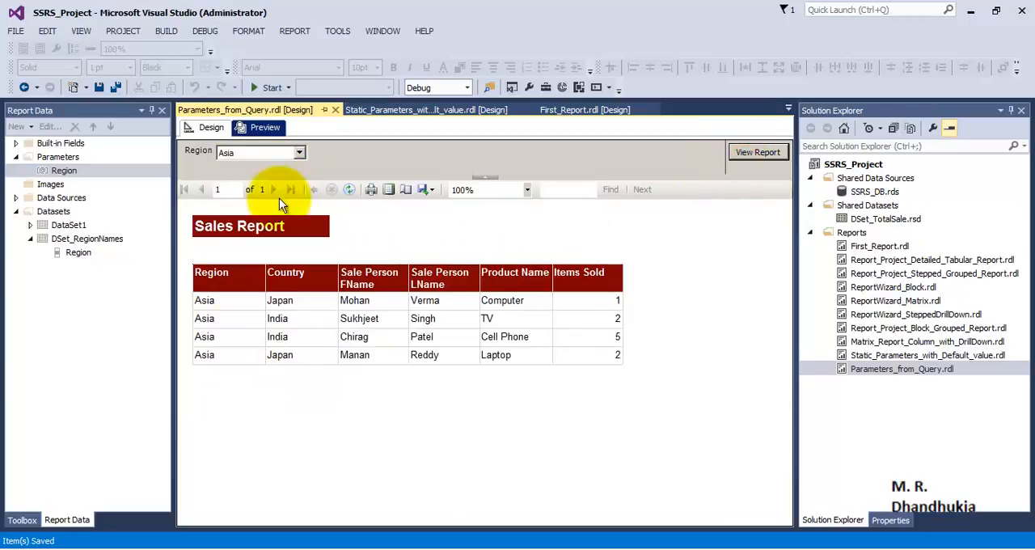
View the report for the region Europe and for North America.
{"action": "left_click", "coordinate": [300, 155]}
{"action": "left_click", "coordinate": [278, 178]}
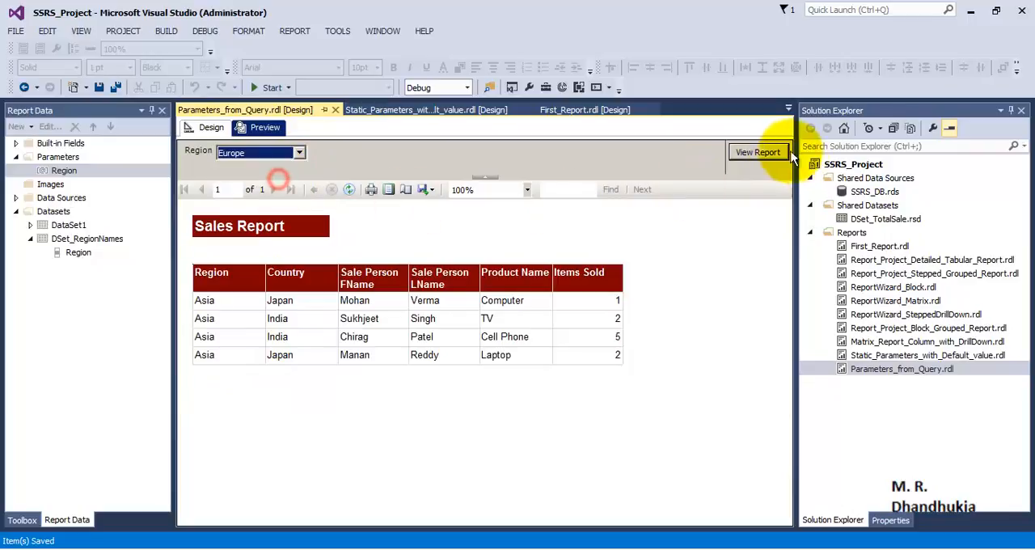
{"action": "left_click", "coordinate": [772, 152]}
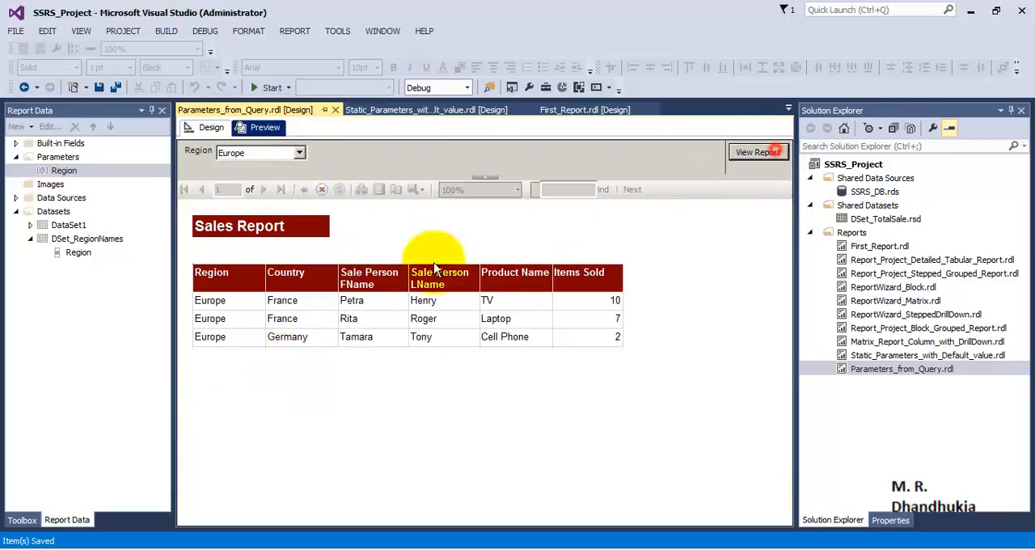
{"action": "left_click", "coordinate": [299, 154]}
{"action": "left_click", "coordinate": [288, 183]}
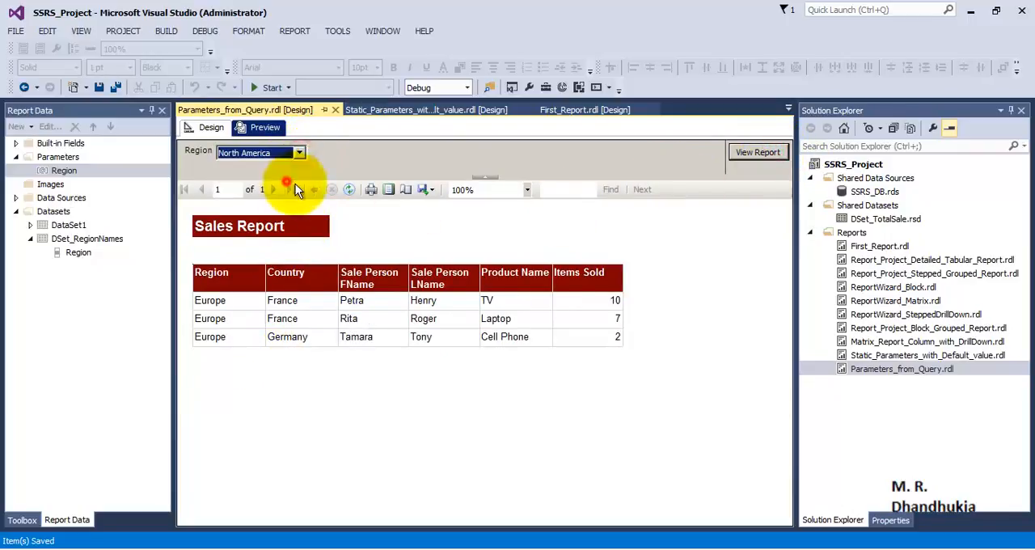
{"action": "left_click", "coordinate": [757, 154]}
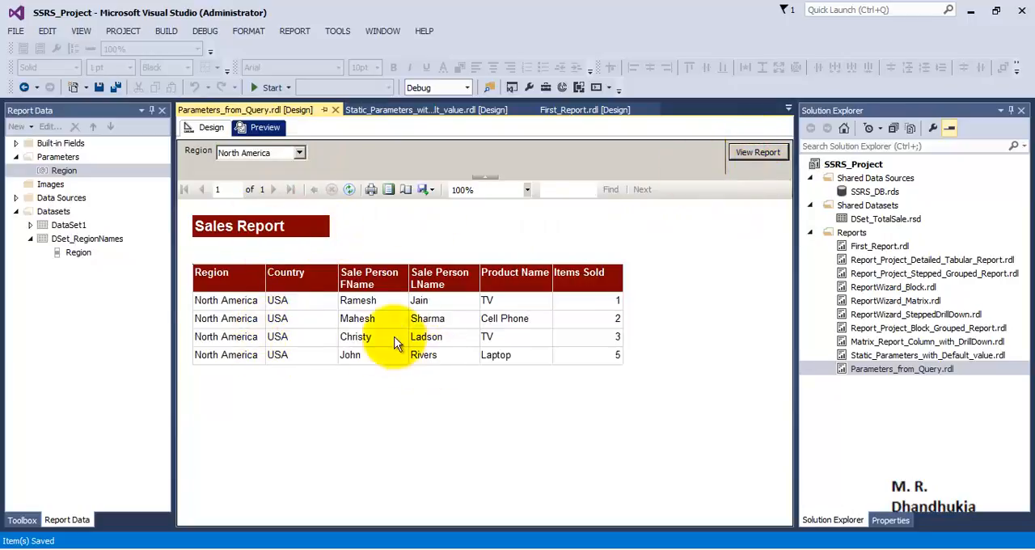
Return to the report design, specify Asia as the Region parameter's default value, and save the project.
{"action": "left_click", "coordinate": [213, 131]}
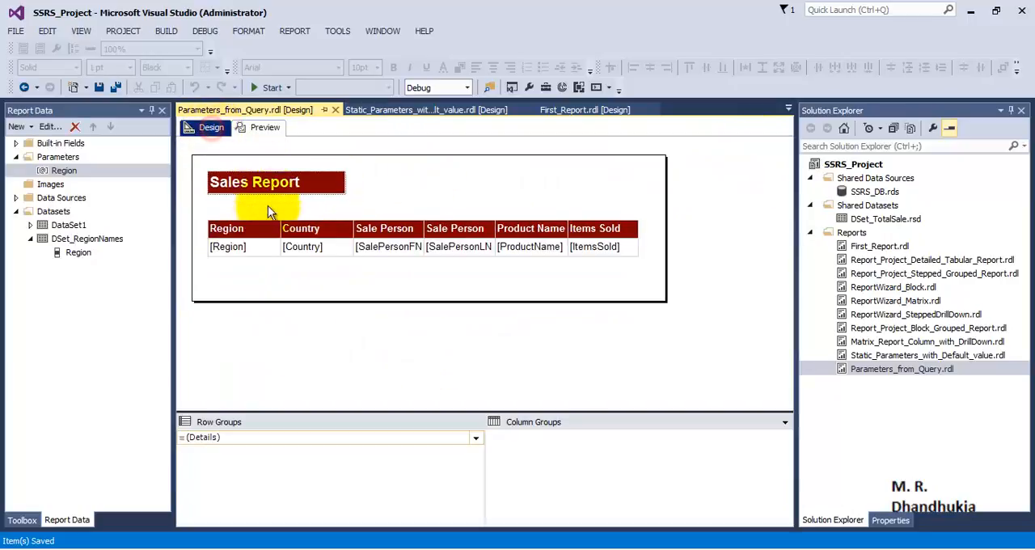
{"action": "left_click", "coordinate": [65, 172]}
{"action": "right_click", "coordinate": [66, 173]}
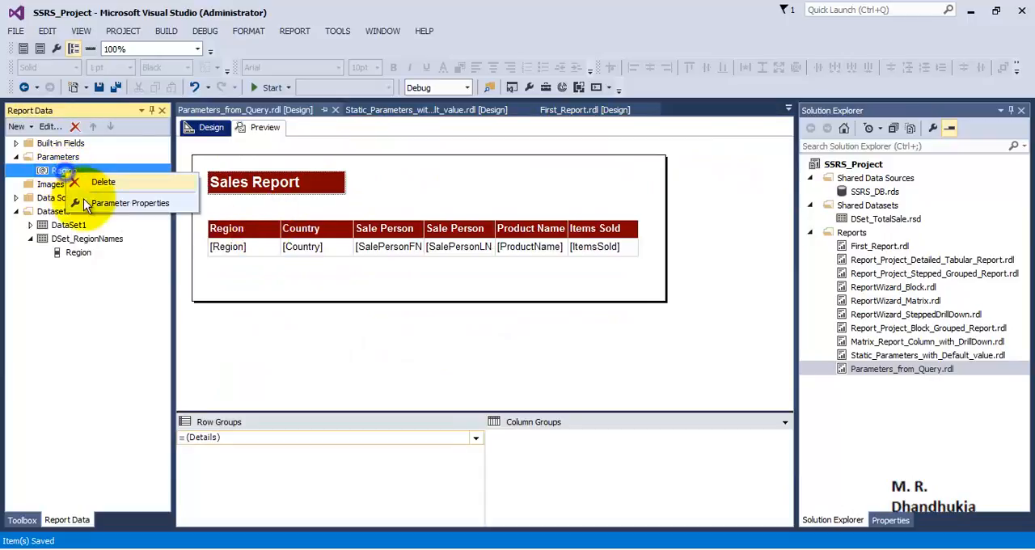
{"action": "left_click", "coordinate": [87, 201]}
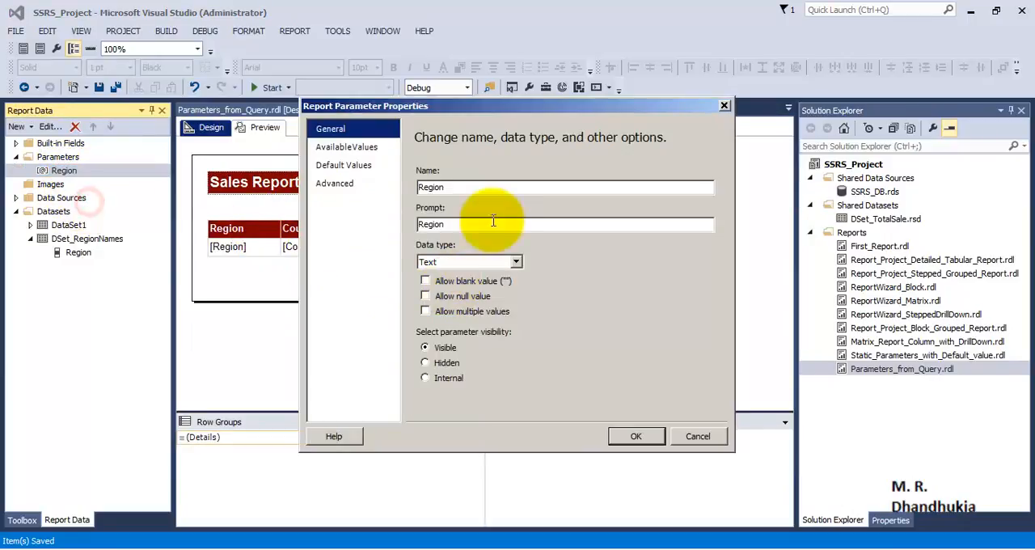
{"action": "left_click", "coordinate": [348, 147]}
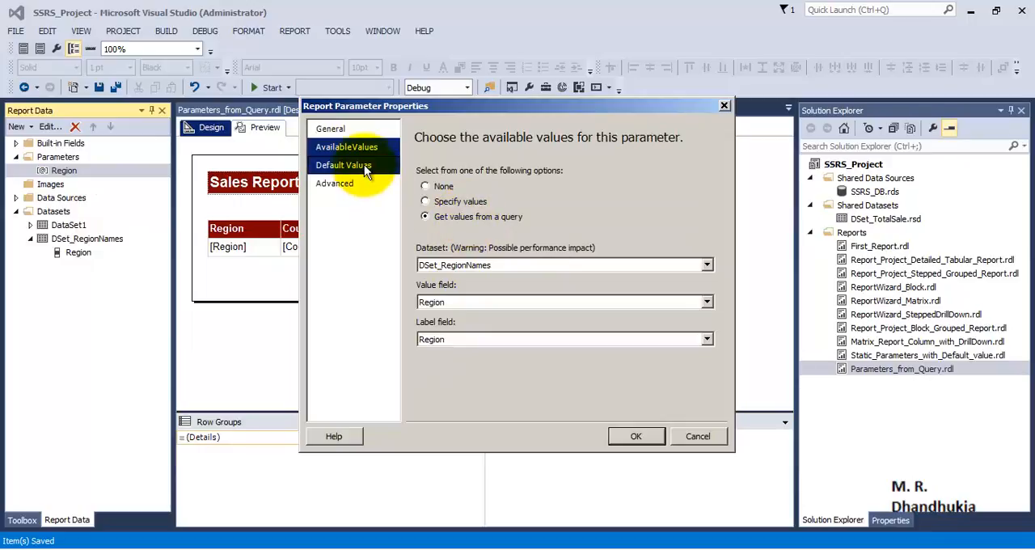
{"action": "left_click", "coordinate": [344, 165]}
{"action": "left_click", "coordinate": [427, 202]}
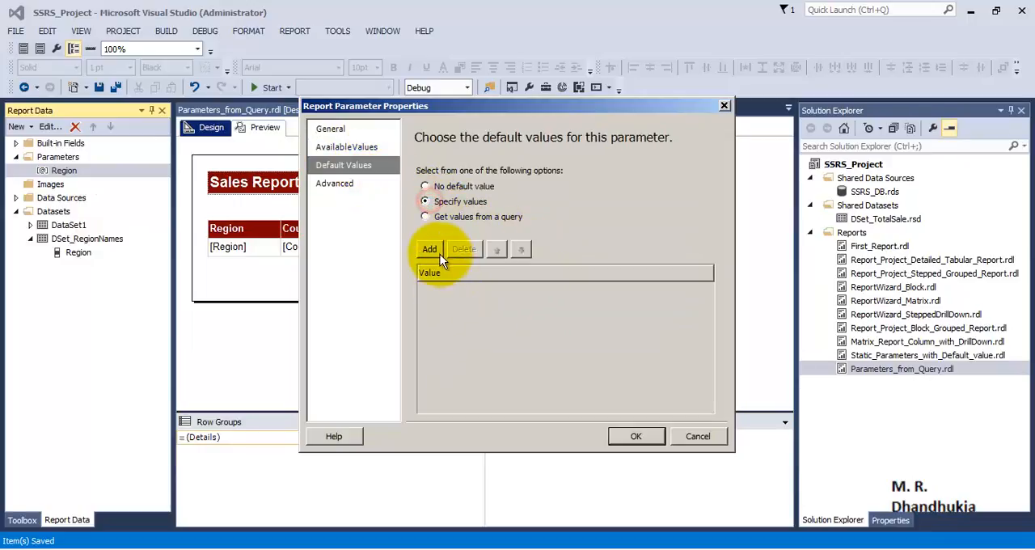
{"action": "left_click", "coordinate": [433, 250]}
{"action": "type", "text": "Asia"}
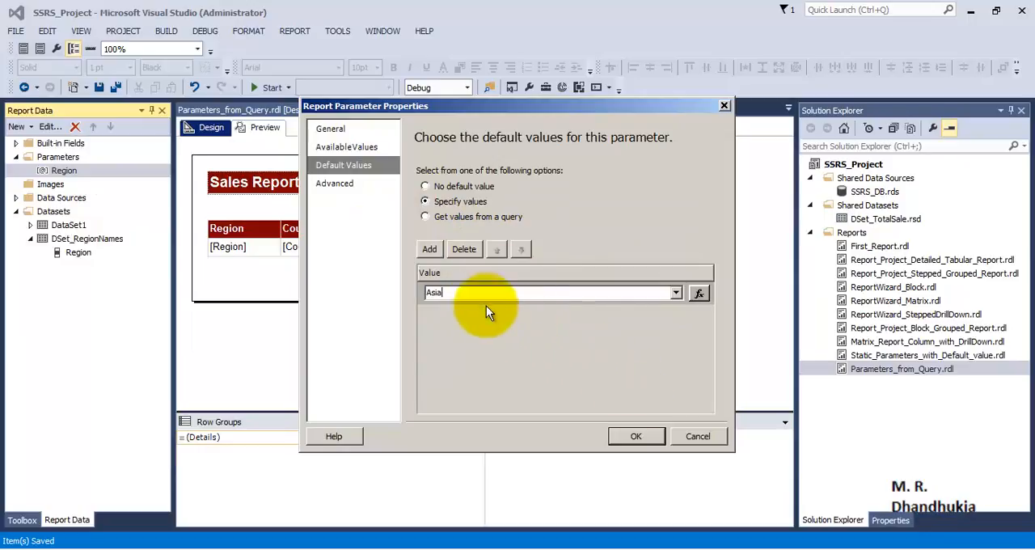
{"action": "left_click", "coordinate": [638, 436]}
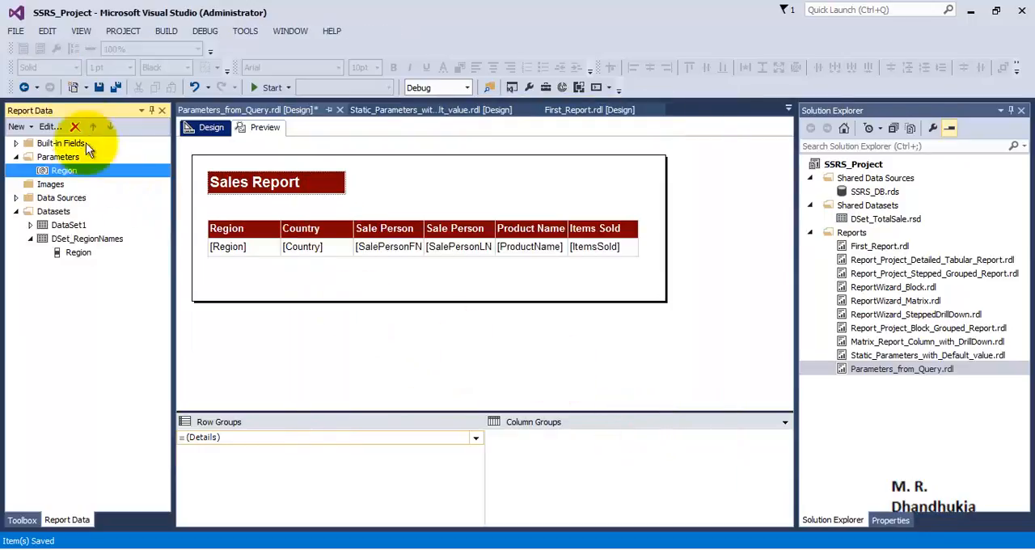
{"action": "left_click", "coordinate": [114, 88]}
Preview the report with its default region and check the choices offered for Region.
{"action": "left_click", "coordinate": [264, 128]}
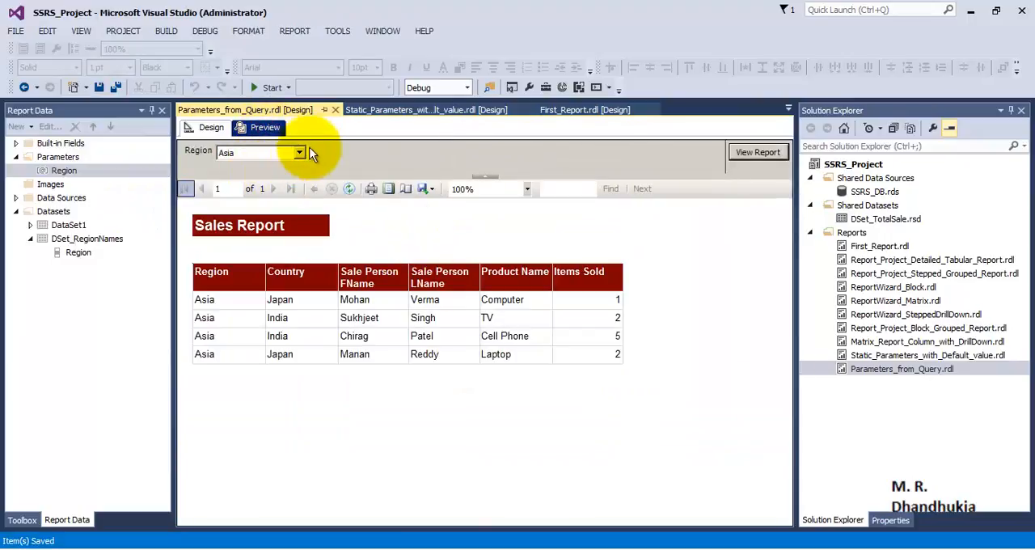
{"action": "left_click", "coordinate": [299, 153]}
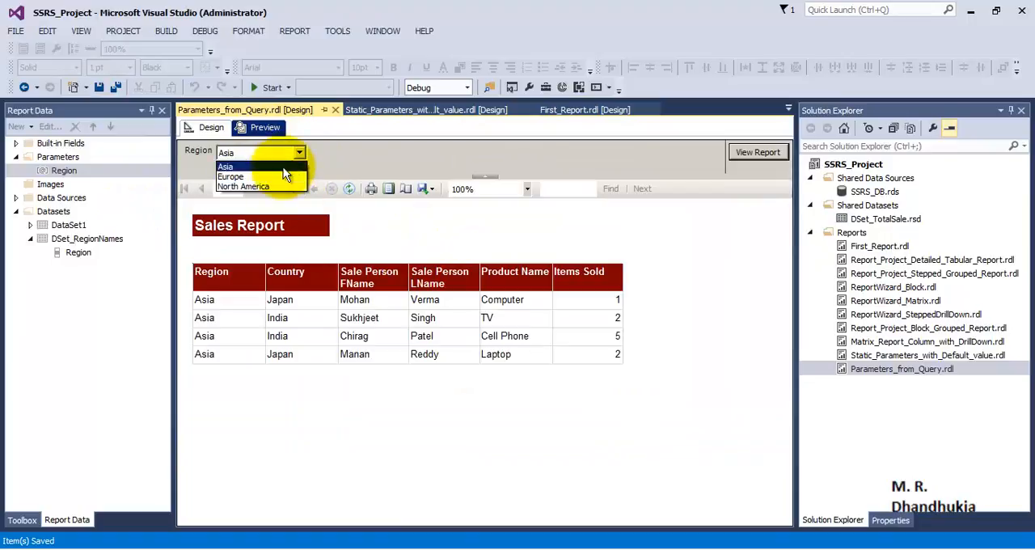
{"action": "left_click", "coordinate": [330, 156]}
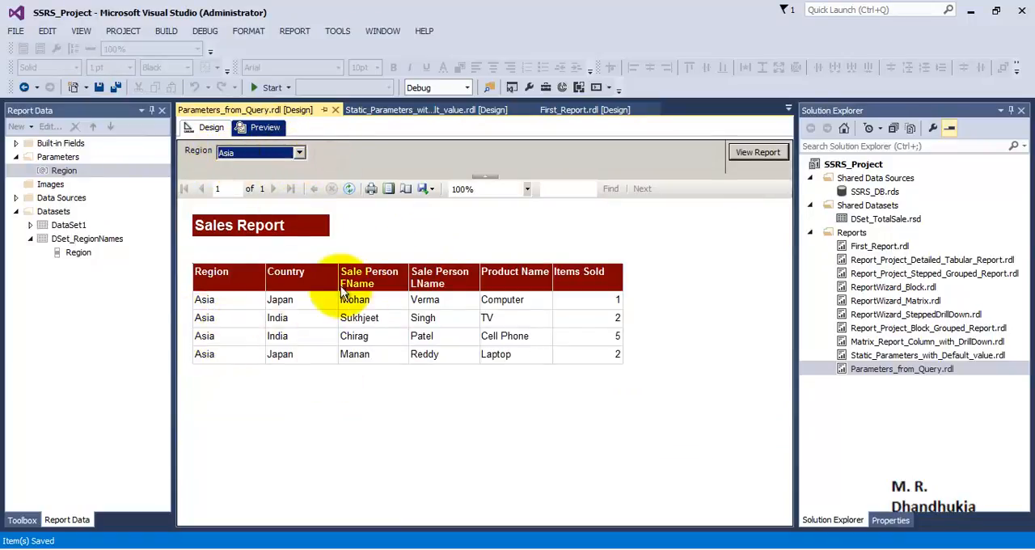
View the report for Europe, and set the Region selection back to Asia.
{"action": "left_click", "coordinate": [254, 153]}
{"action": "left_click", "coordinate": [234, 177]}
{"action": "left_click", "coordinate": [758, 152]}
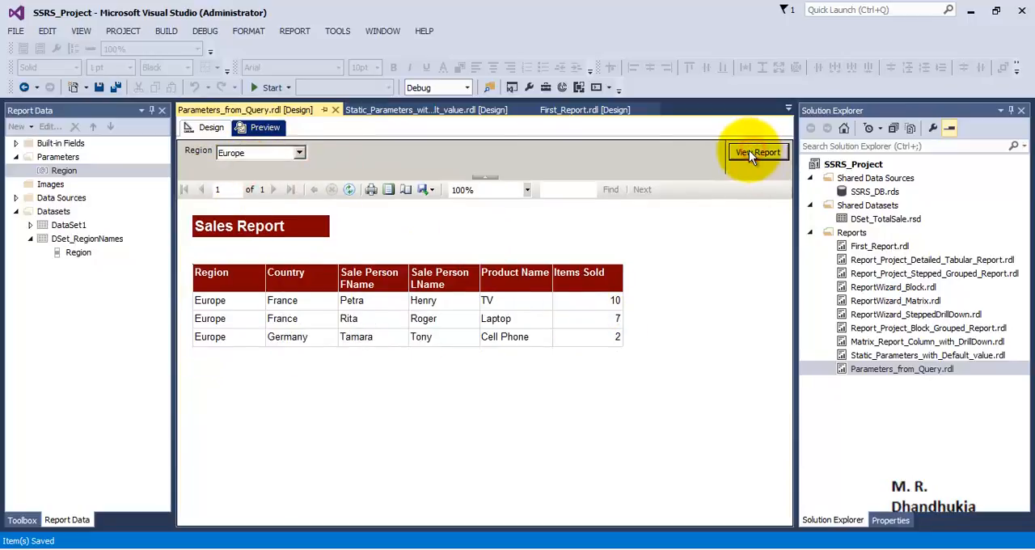
{"action": "left_click", "coordinate": [299, 153]}
{"action": "left_click", "coordinate": [239, 164]}
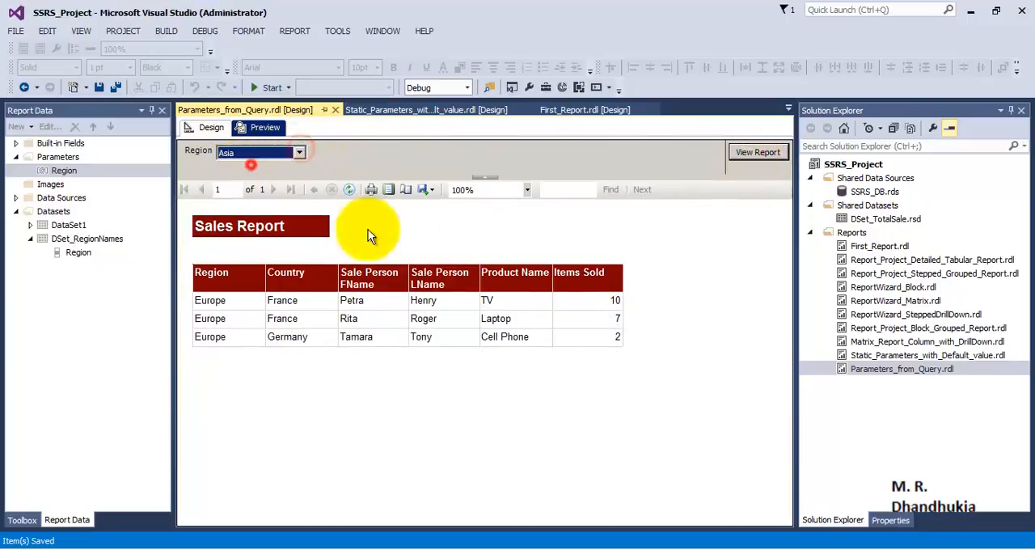
{"action": "left_click", "coordinate": [499, 380]}
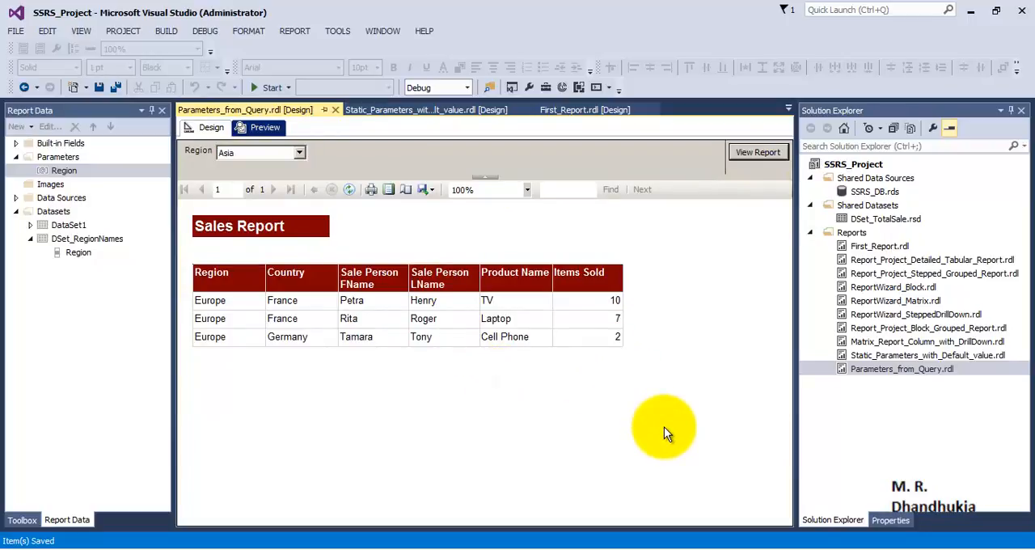
{"action": "left_click", "coordinate": [878, 377]}
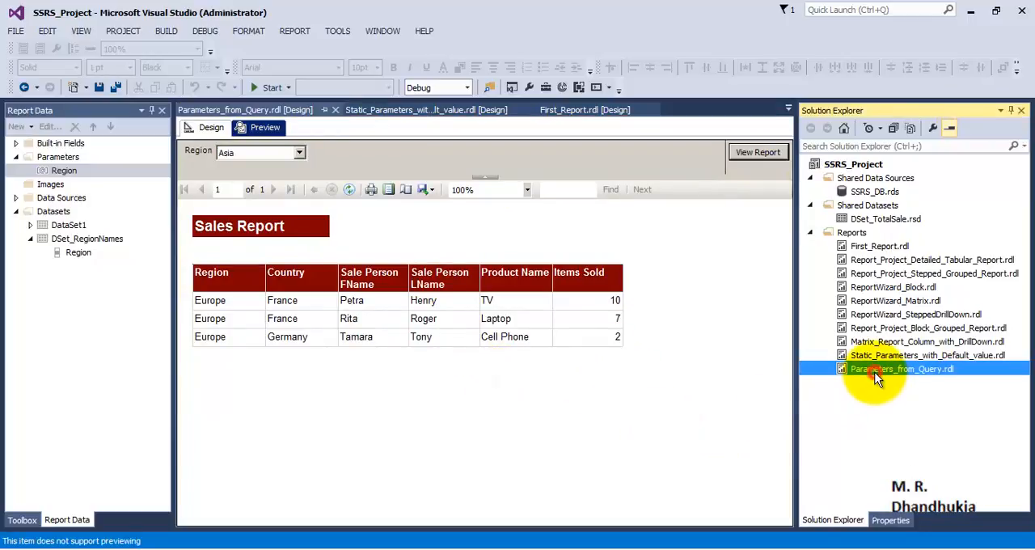
{"action": "left_click", "coordinate": [77, 171]}
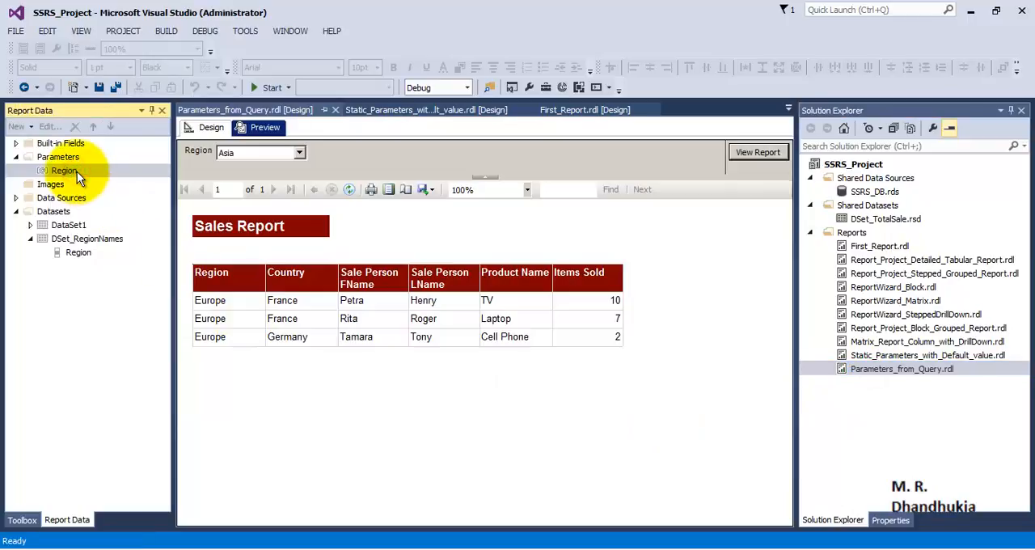